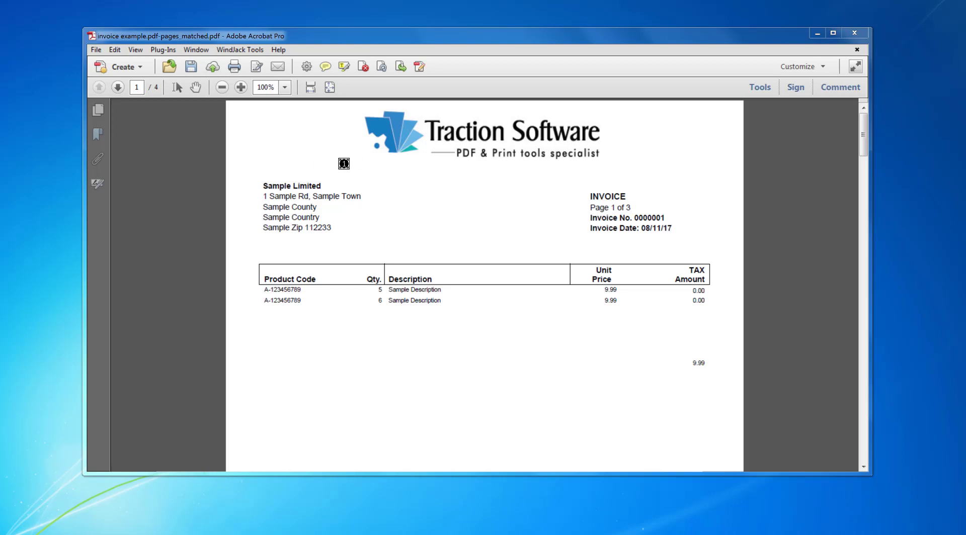
Step: Place Print Control 1 as a red PSet 1 stamp at page 1's top-left and save it
left_click(161, 49)
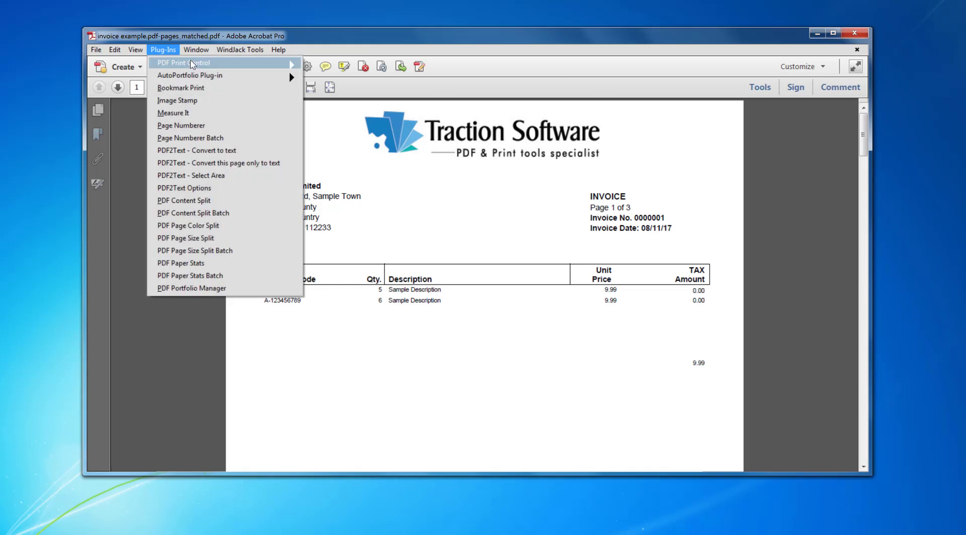
mouse_move(190, 61)
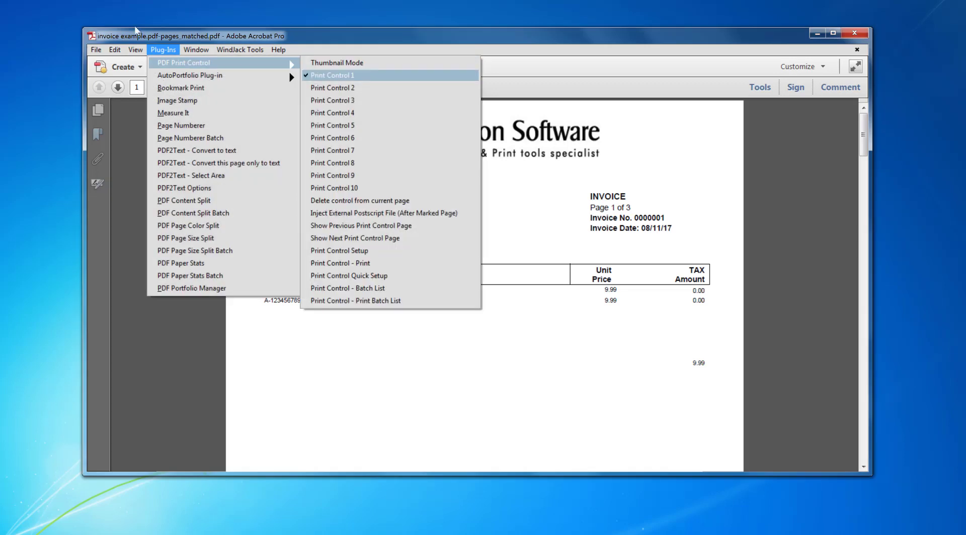
left_click(332, 75)
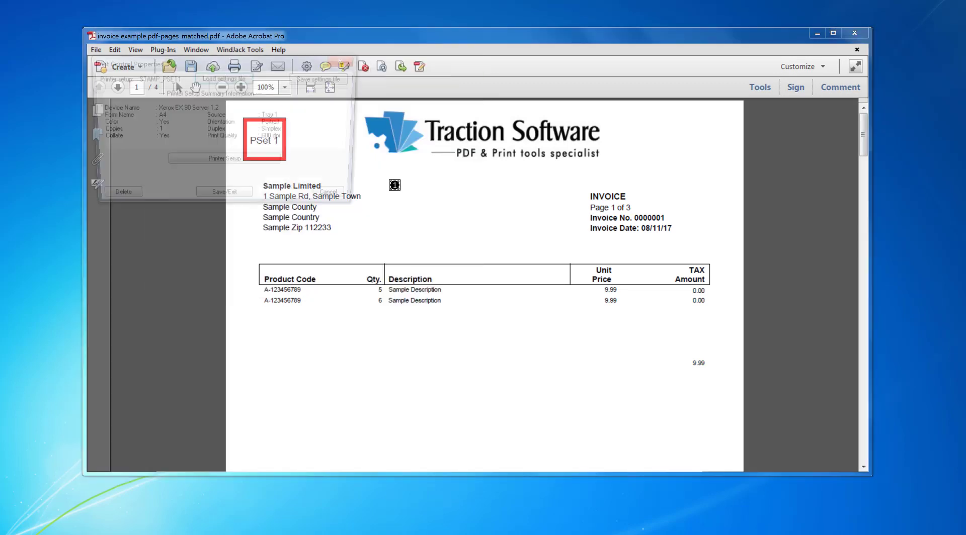
left_click_drag(229, 67, 345, 131)
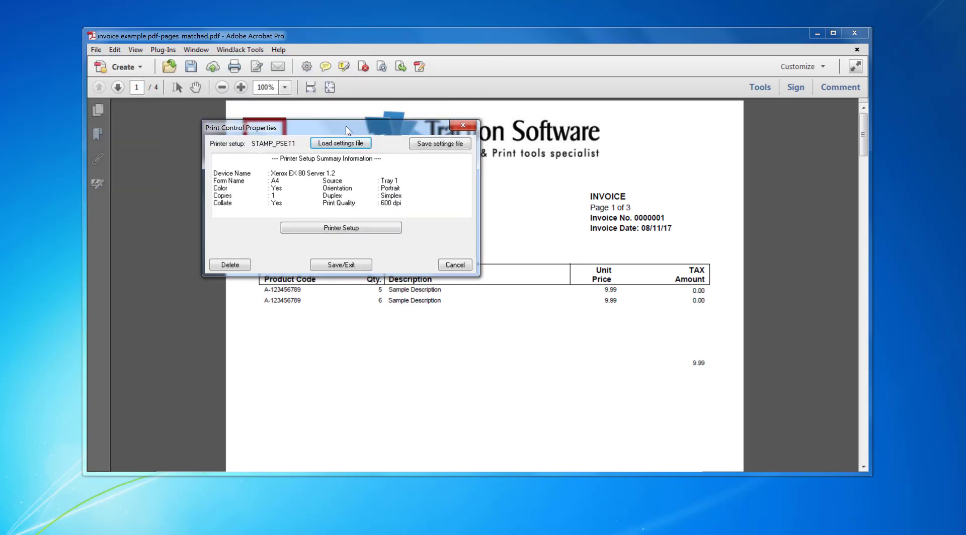
left_click(367, 267)
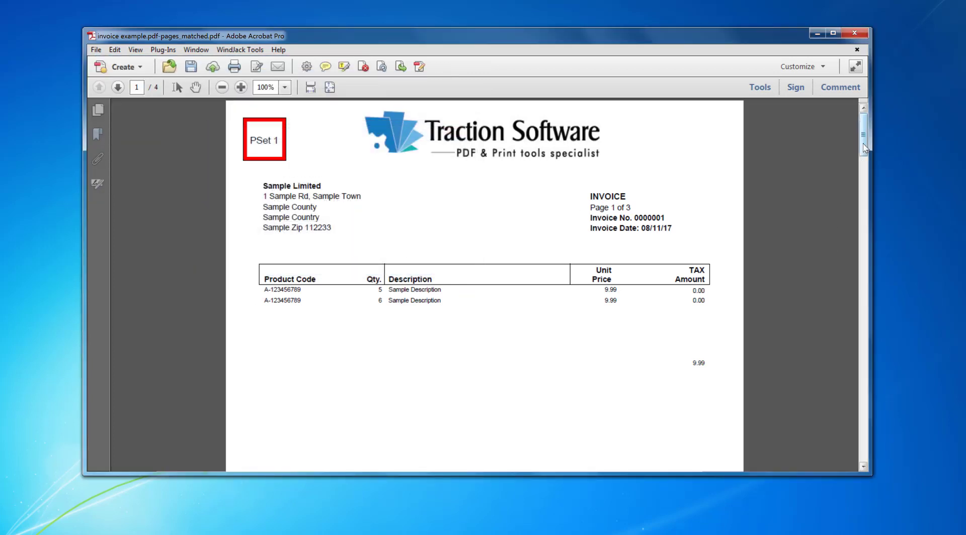
left_click_drag(864, 147, 863, 222)
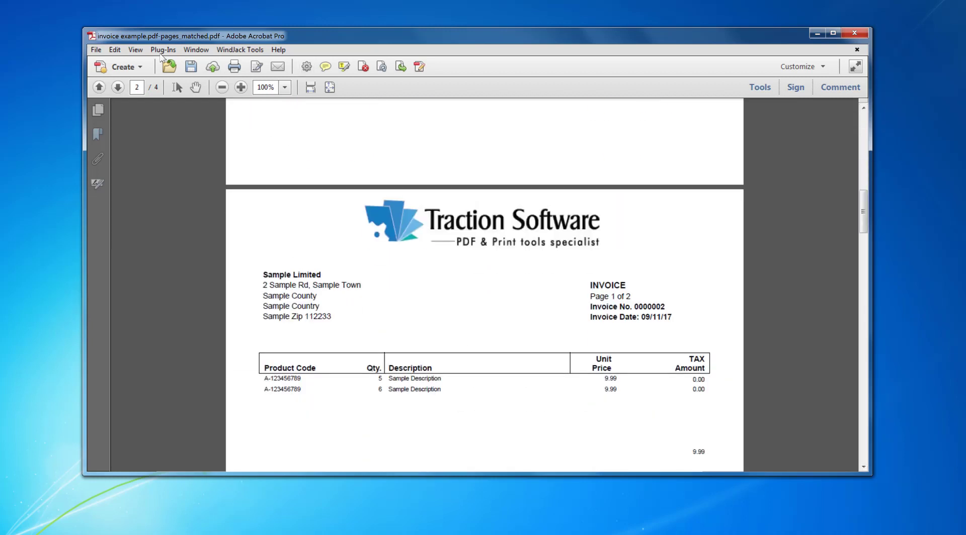
Step: Place a Print Control 2 marker at the top-left of page 2
left_click(163, 50)
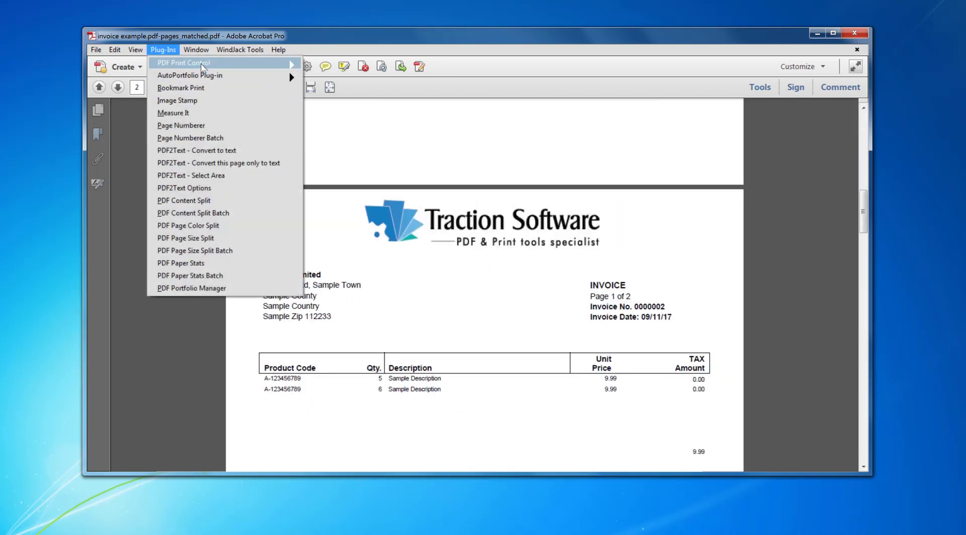
mouse_move(201, 63)
left_click(371, 88)
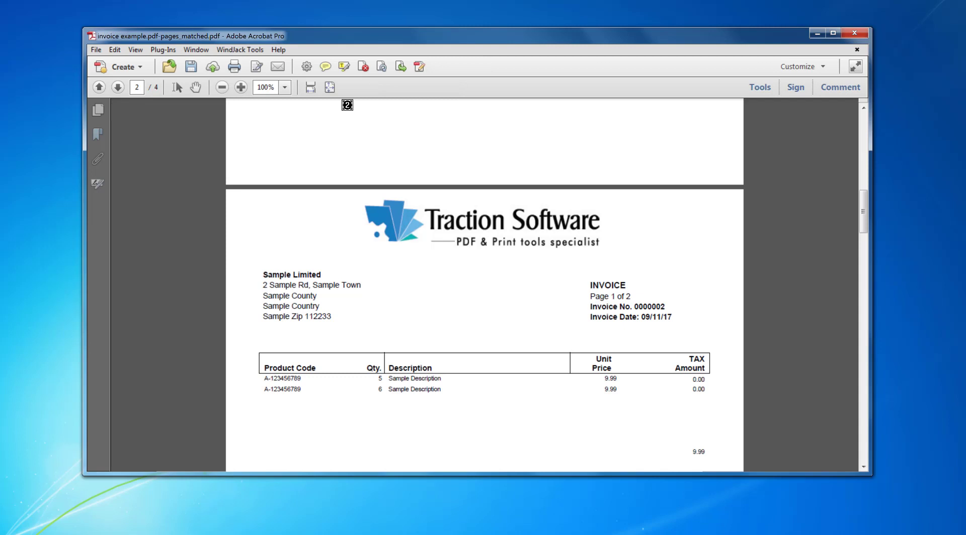
left_click(266, 227)
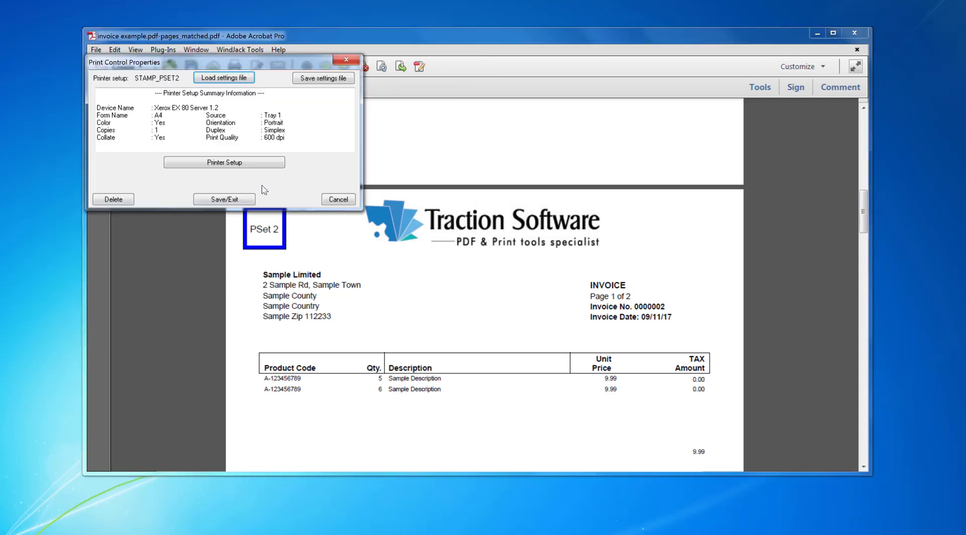
Step: Set print control 2's paper source to Tray 2 and save the control
left_click(238, 164)
left_click(236, 179)
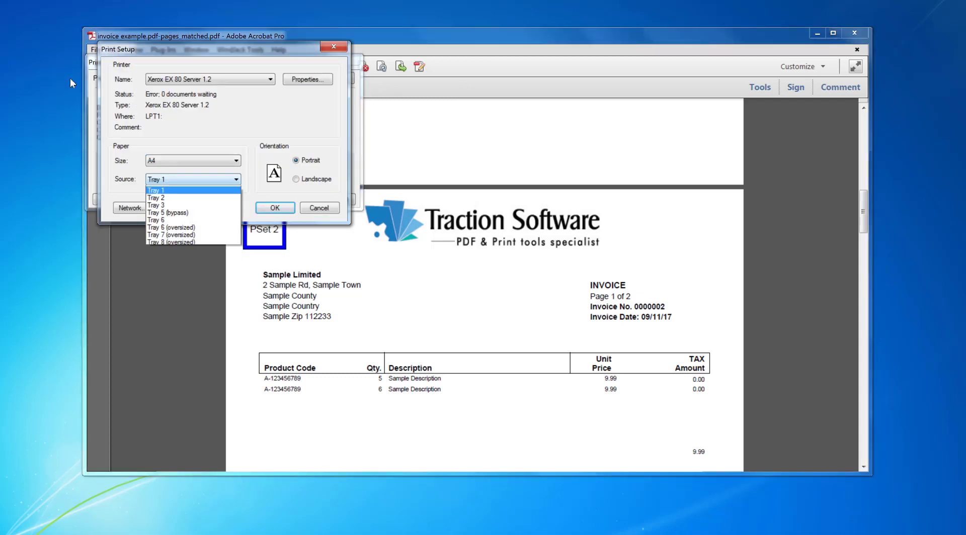
left_click(209, 222)
left_click(275, 207)
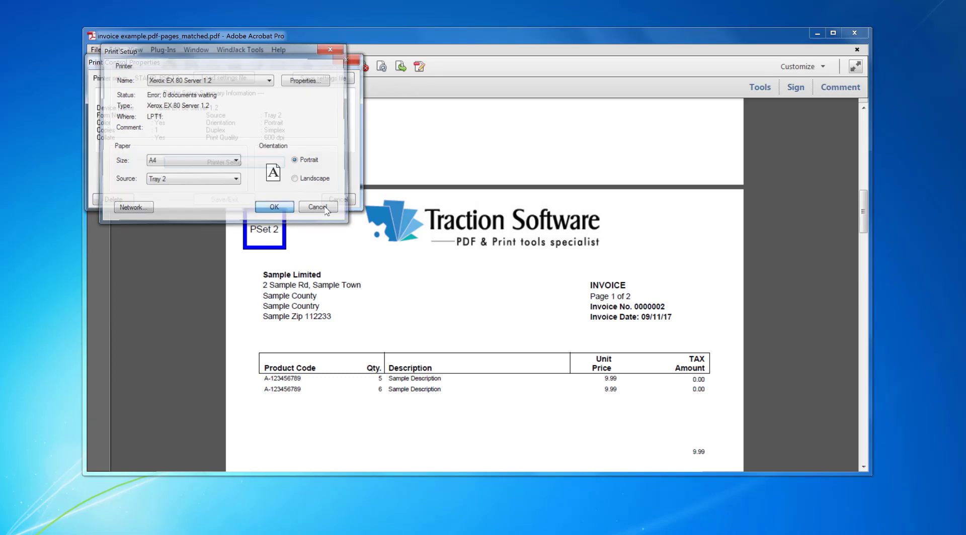
left_click(225, 199)
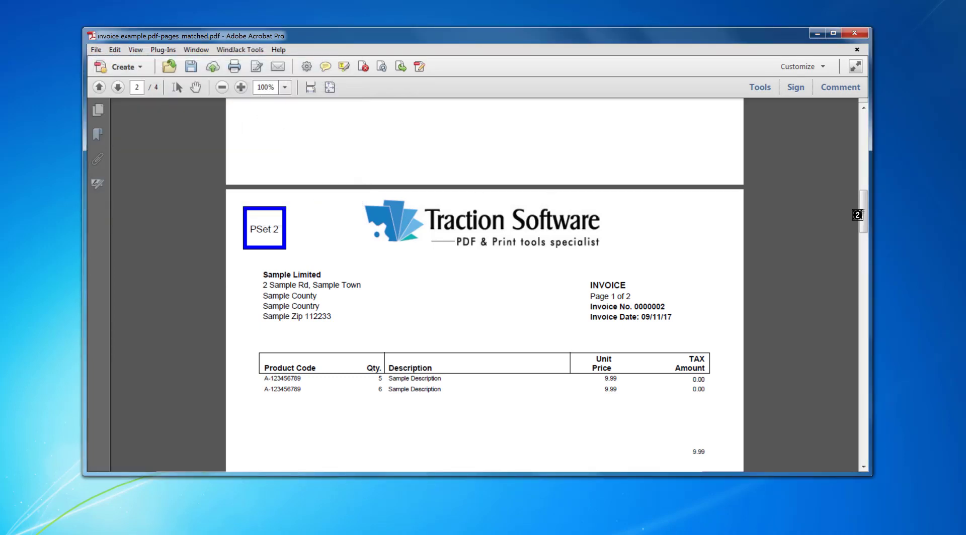
left_click_drag(863, 212, 847, 315)
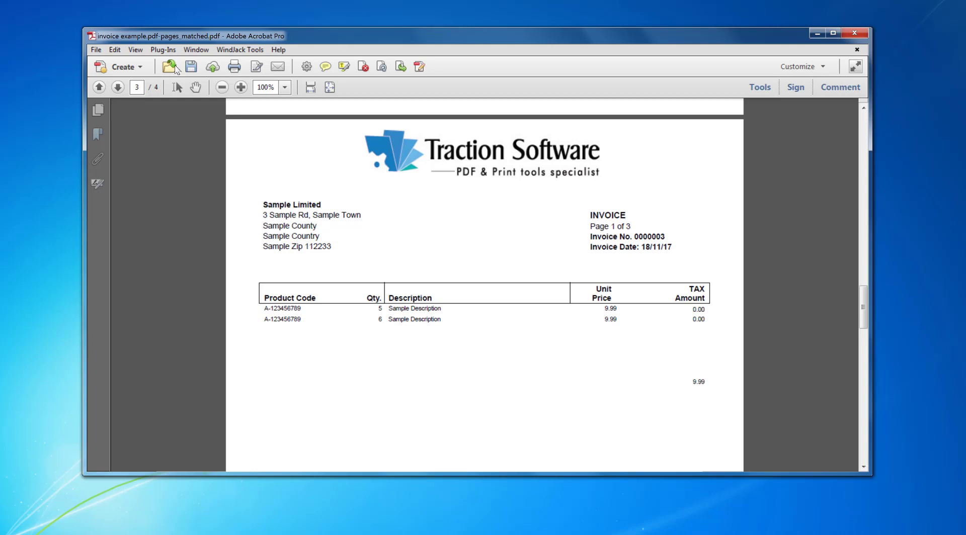
Step: Place a Print Control 3 marker on page 3
left_click(162, 50)
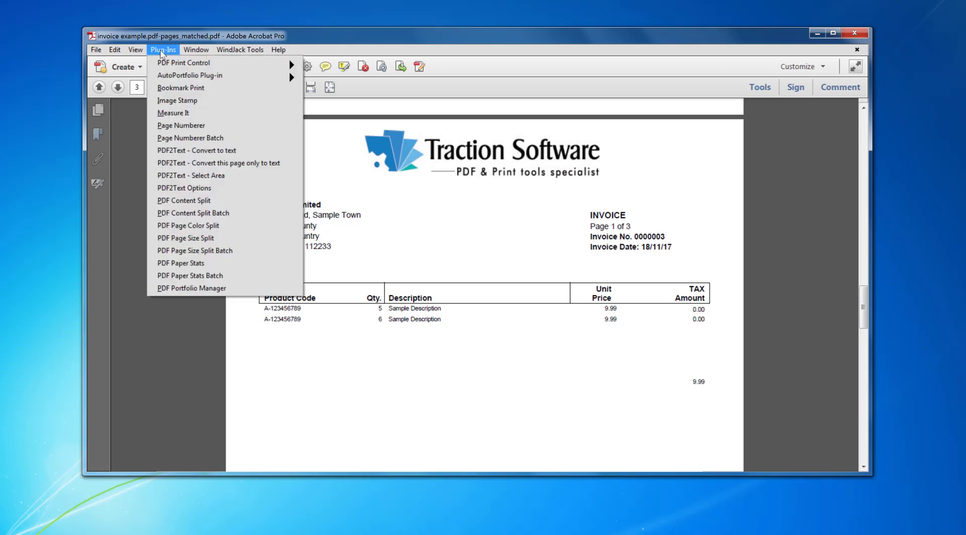
mouse_move(225, 64)
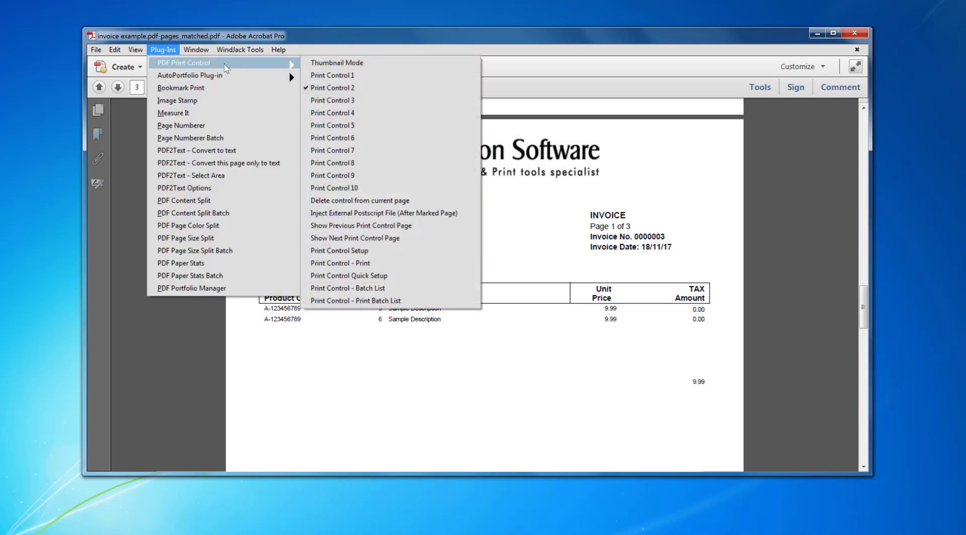
left_click(409, 100)
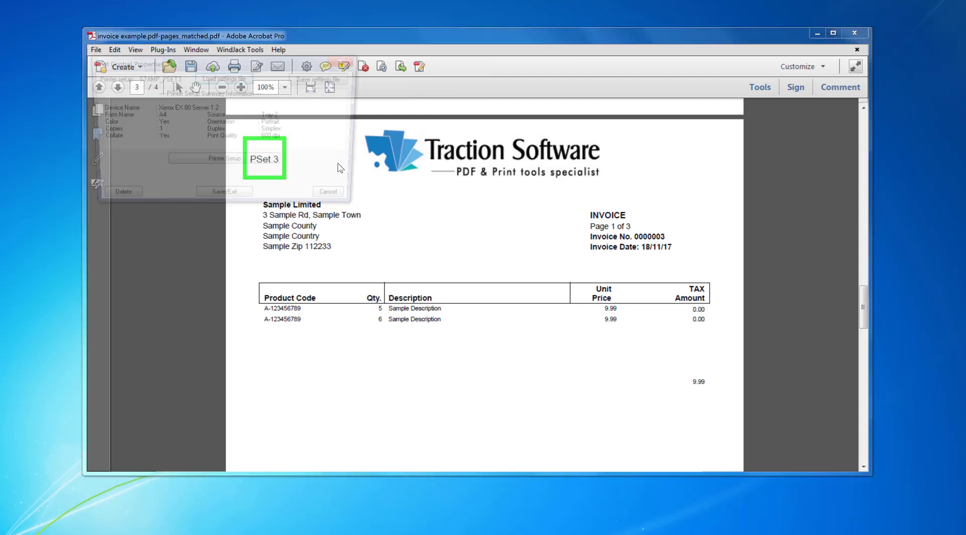
Step: Set print control 3's paper source to Tray 3 and save the control
left_click(209, 162)
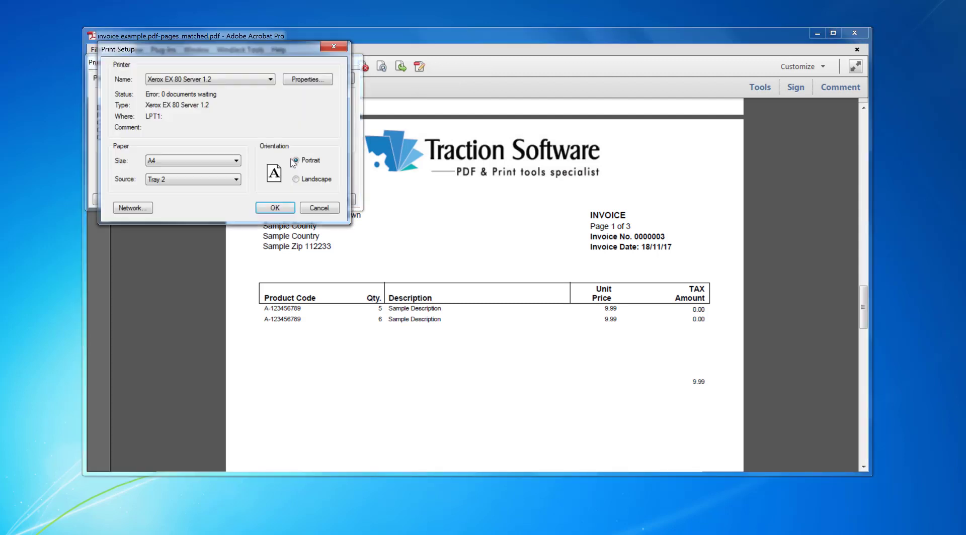
left_click(229, 180)
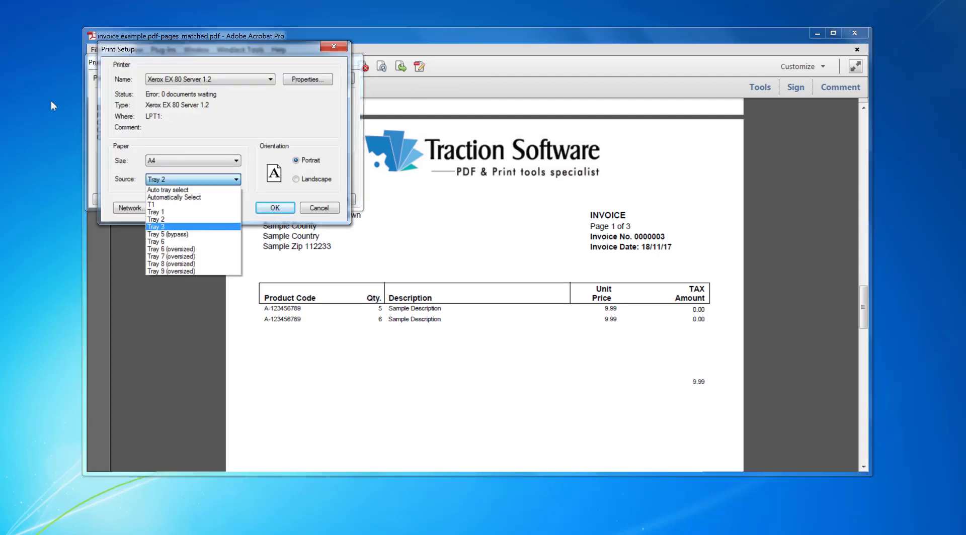
left_click(200, 230)
left_click(288, 212)
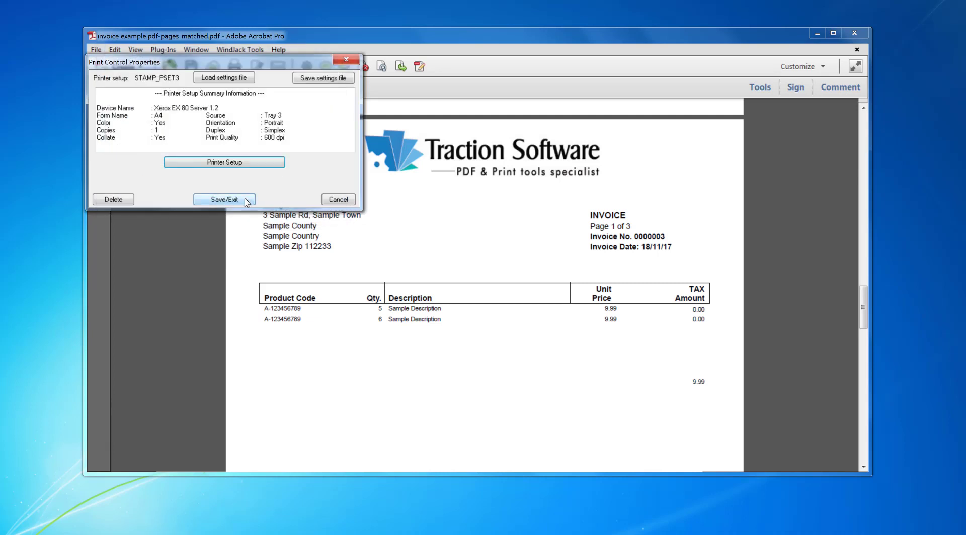
left_click(247, 201)
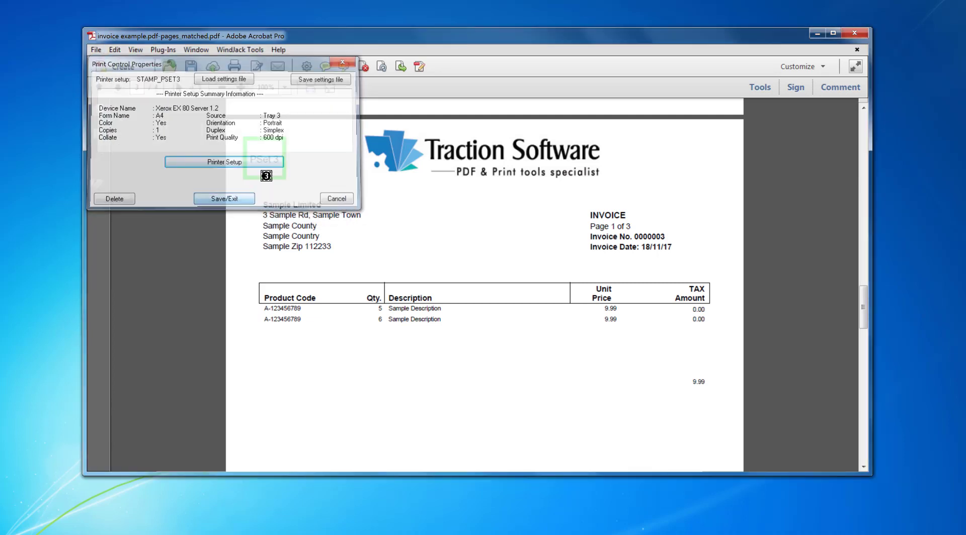
left_click(163, 50)
Step: Save print controls to a file named 'settings' without a marked-pages list, then close Print Control Setup
mouse_move(221, 63)
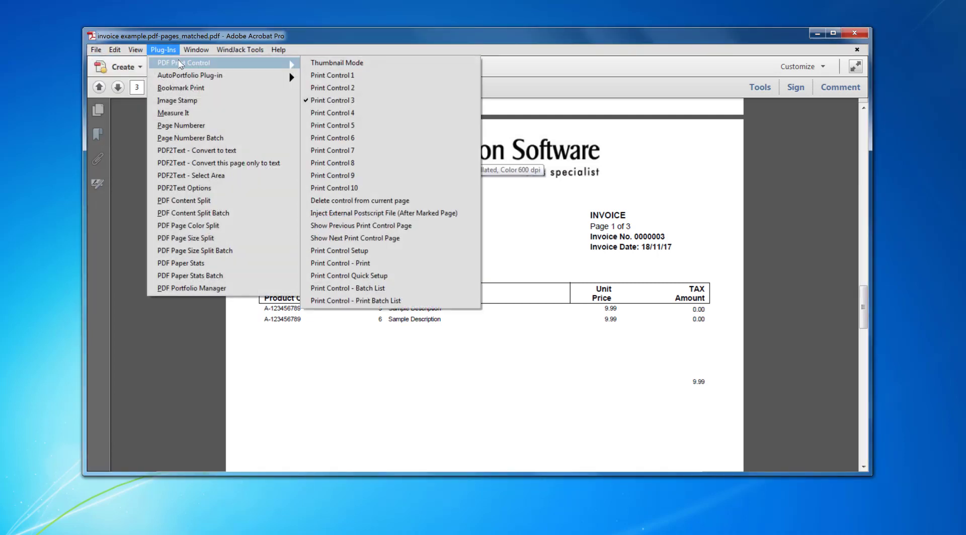
left_click(352, 250)
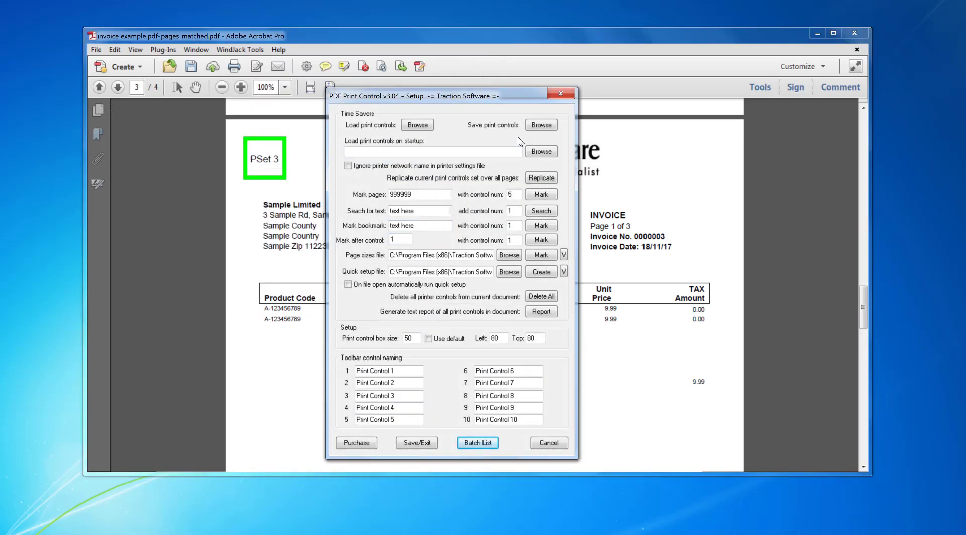
left_click(542, 124)
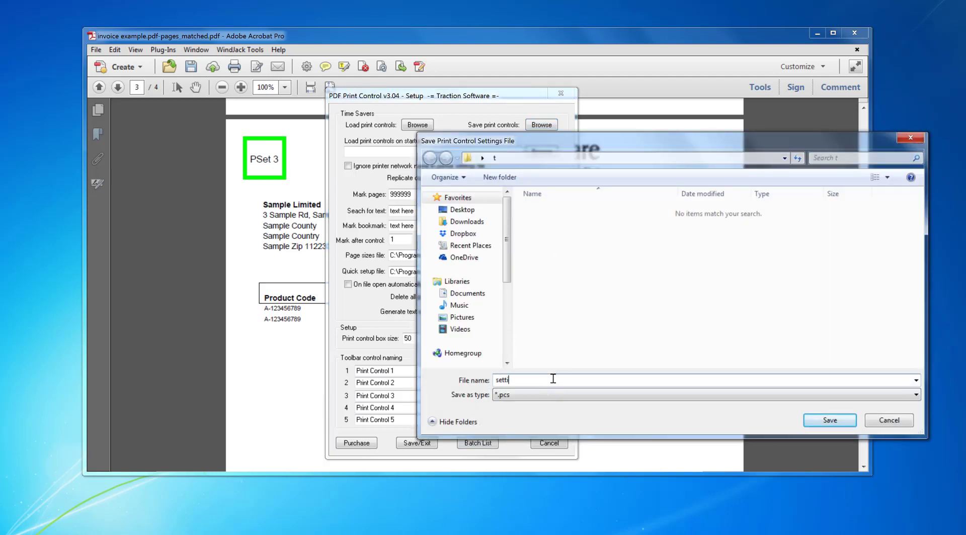
type("settings")
left_click(829, 419)
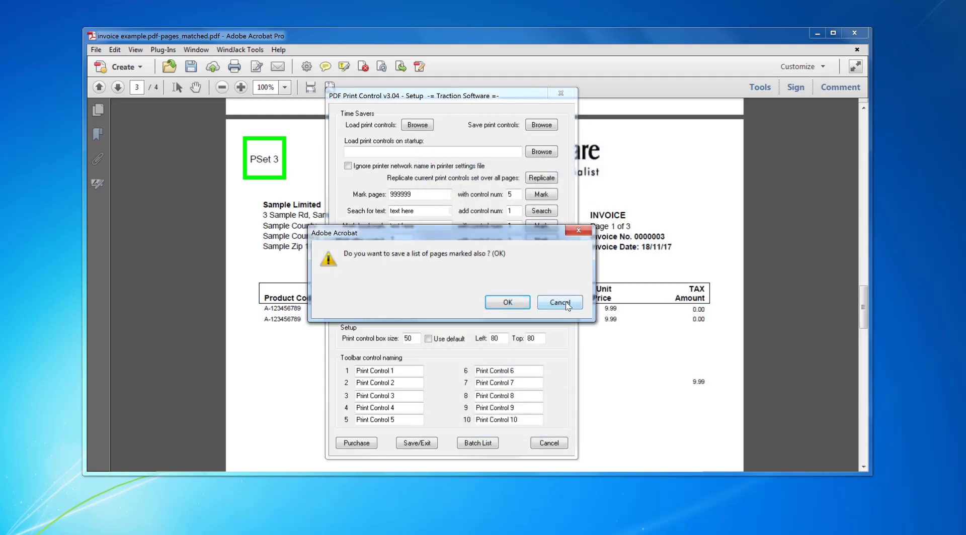
left_click(559, 302)
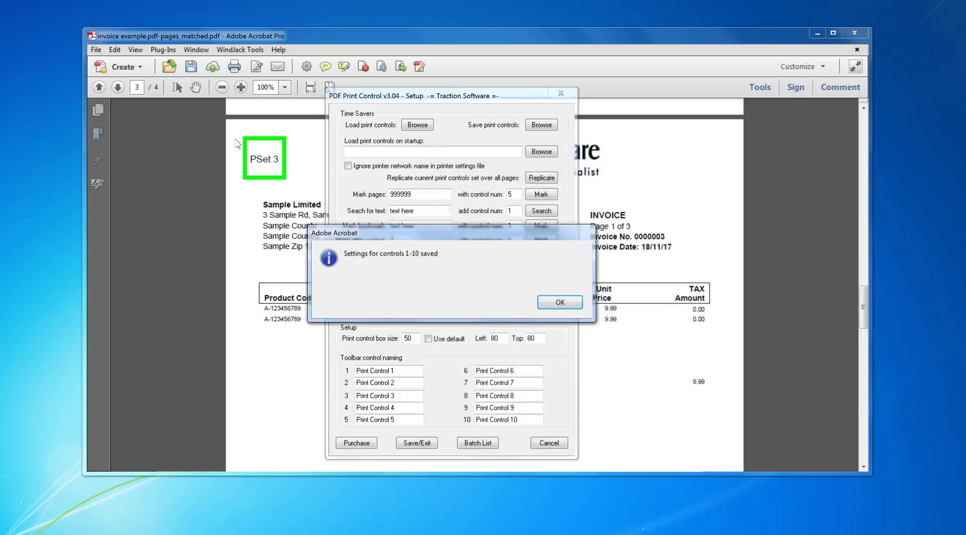
left_click(560, 303)
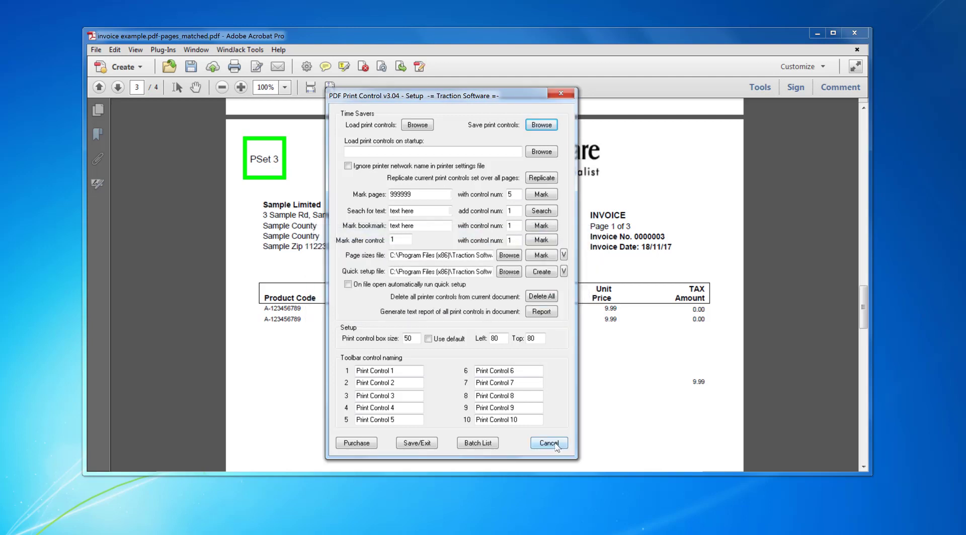
left_click(555, 446)
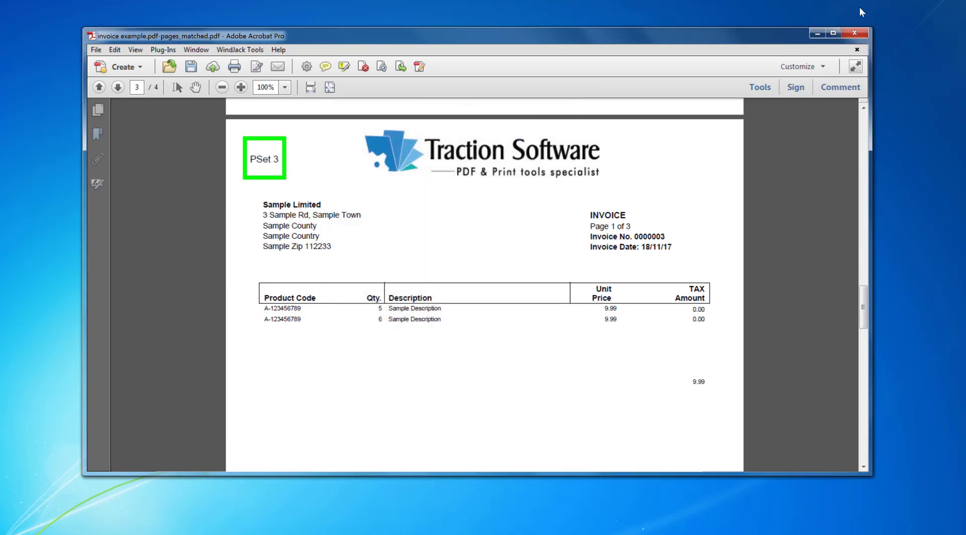
Step: Close the marked invoice without saving, reopen it, and show the PDF Print Control submenu
left_click(857, 51)
left_click(535, 280)
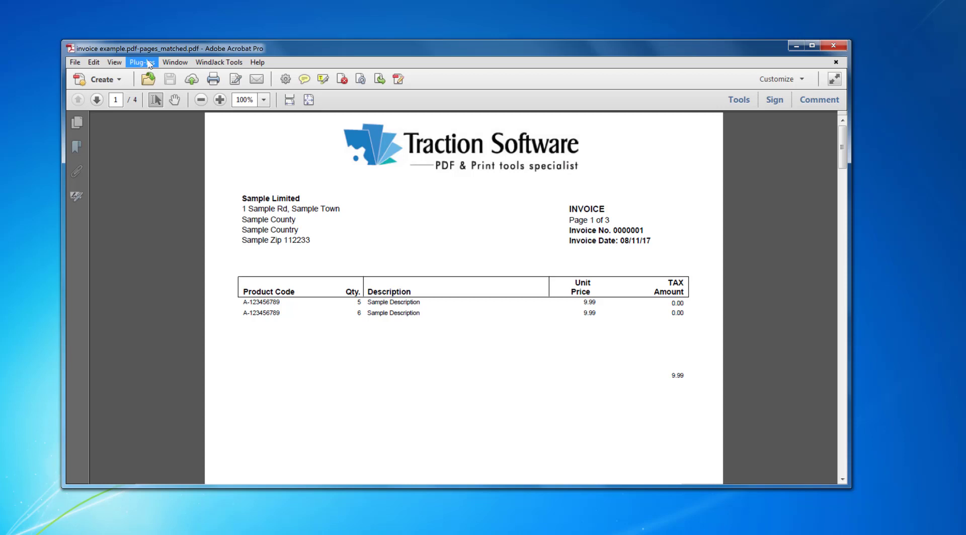
left_click(148, 63)
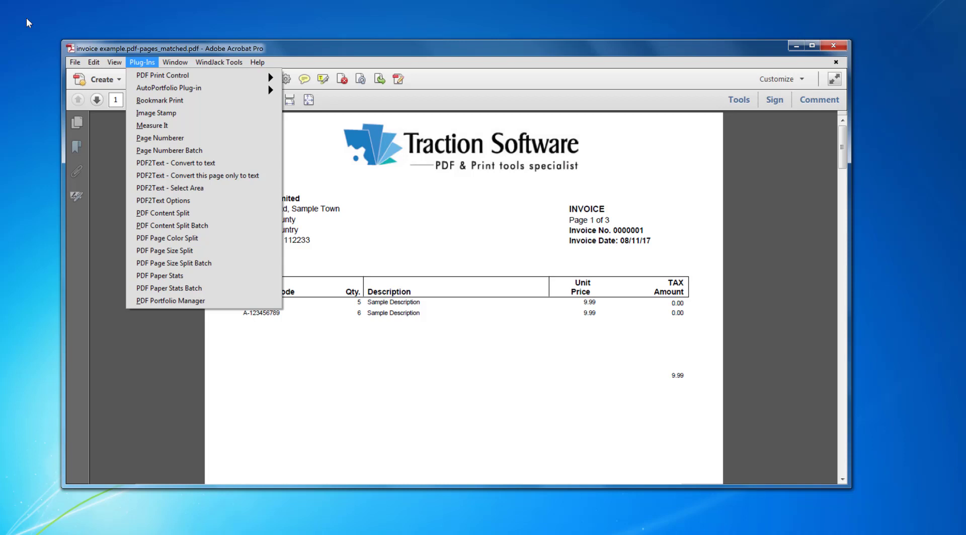
mouse_move(155, 75)
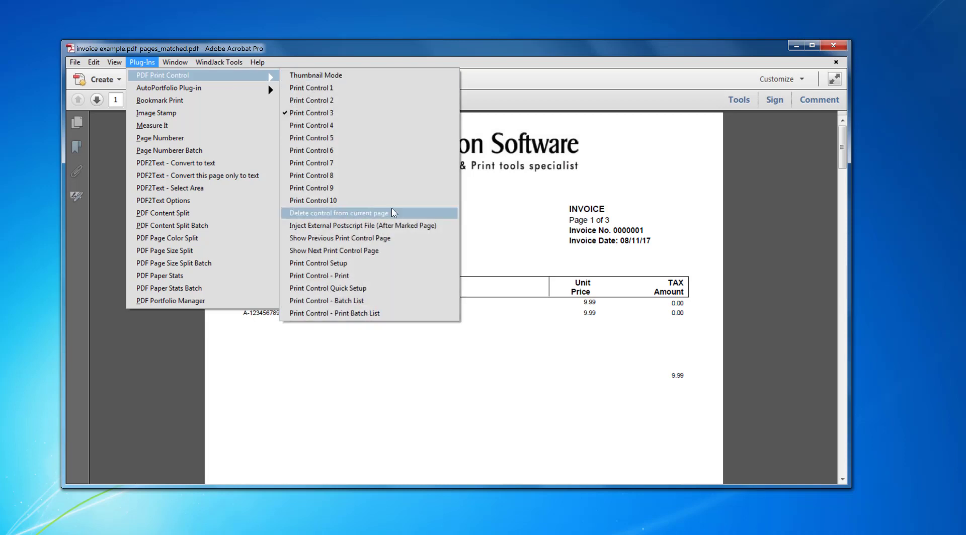
Step: In Print Control Setup, set Mark pages to 1 and the control number to 1
left_click(375, 266)
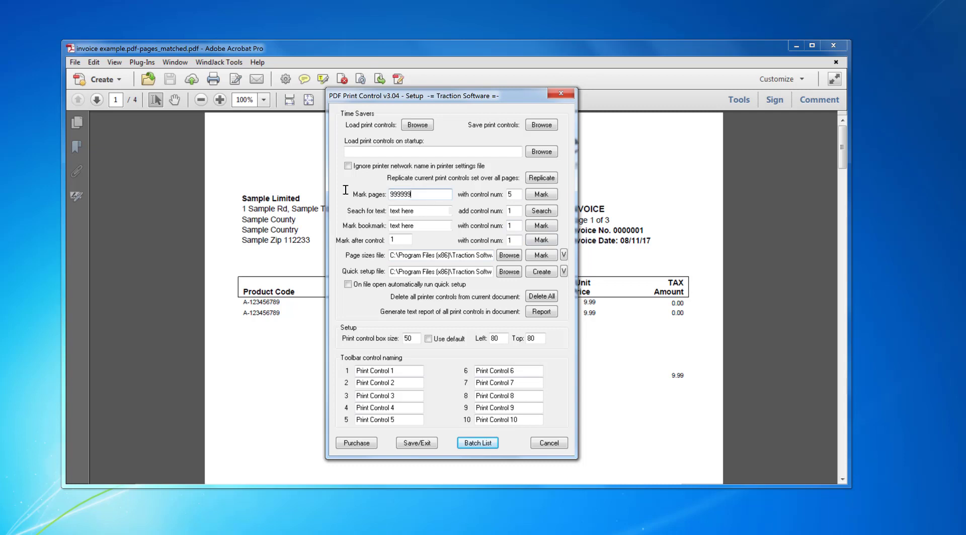
key("ctrl+a")
type("1")
key("Tab")
type("1")
left_click_drag(419, 273, 500, 274)
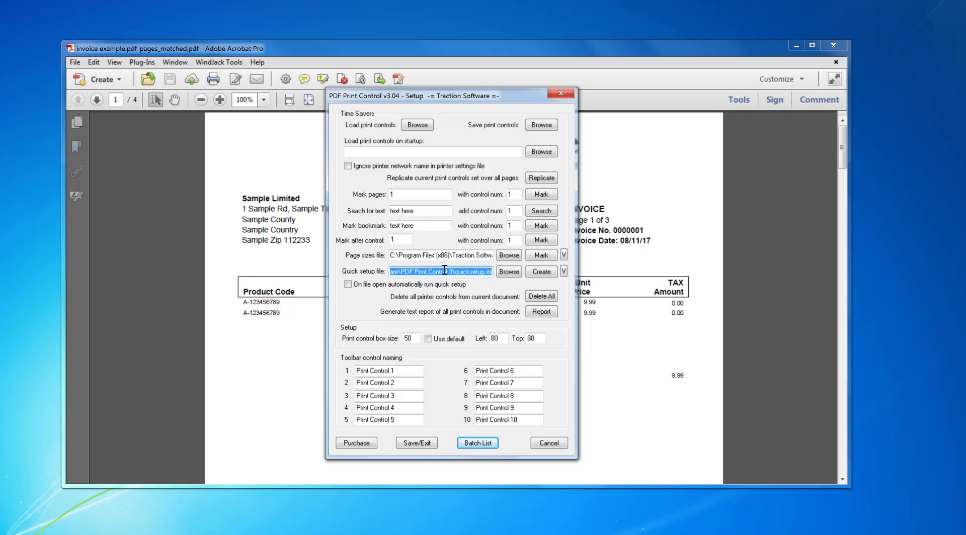
left_click(476, 273)
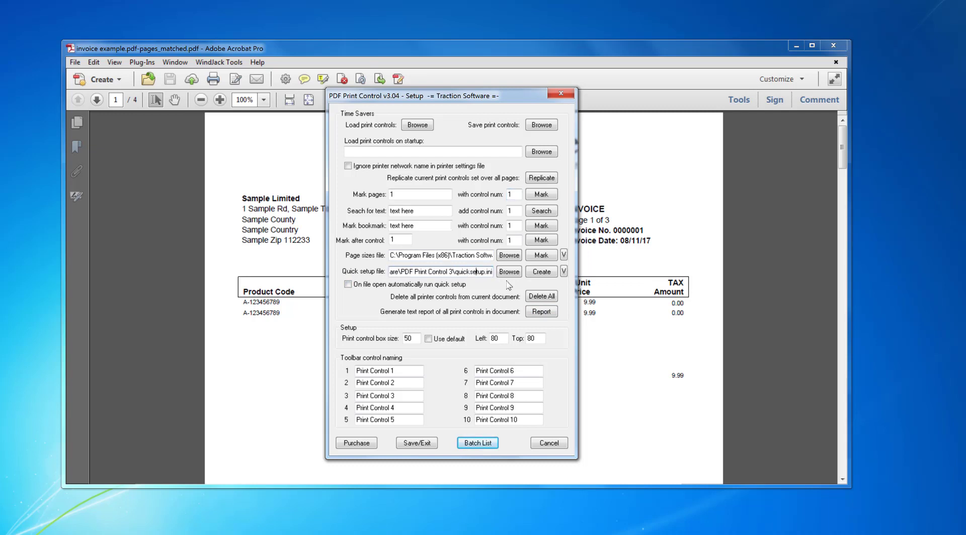
Step: Start a quick setup recording and mark page 1 with control 1 and page 2 with control 2
left_click(551, 274)
left_click_drag(420, 111, 574, 229)
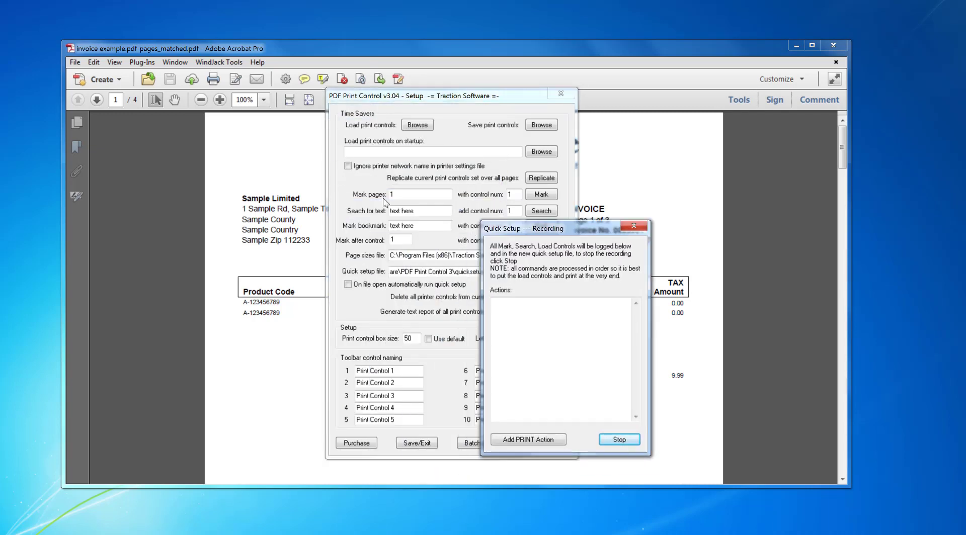
left_click(547, 196)
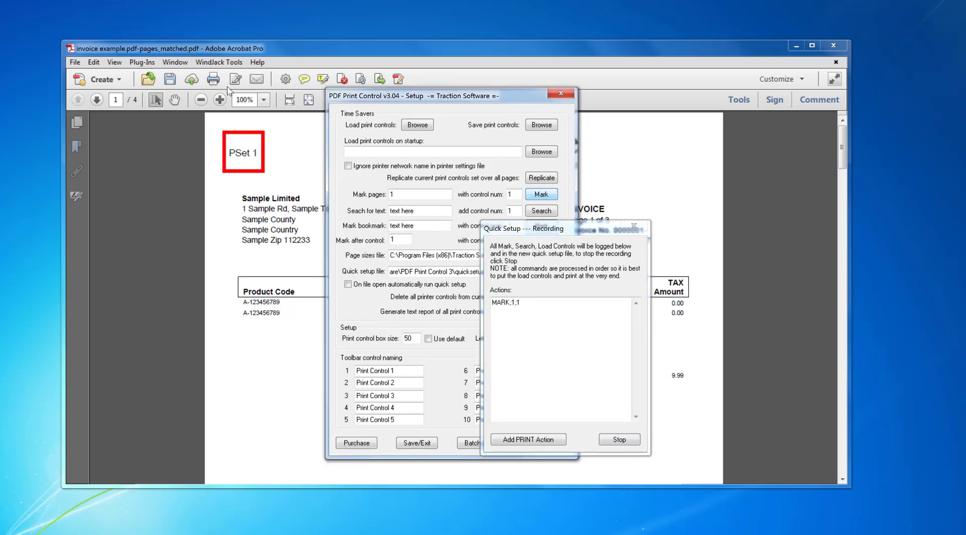
double_click(392, 194)
type("2")
double_click(509, 195)
type("2")
left_click(541, 194)
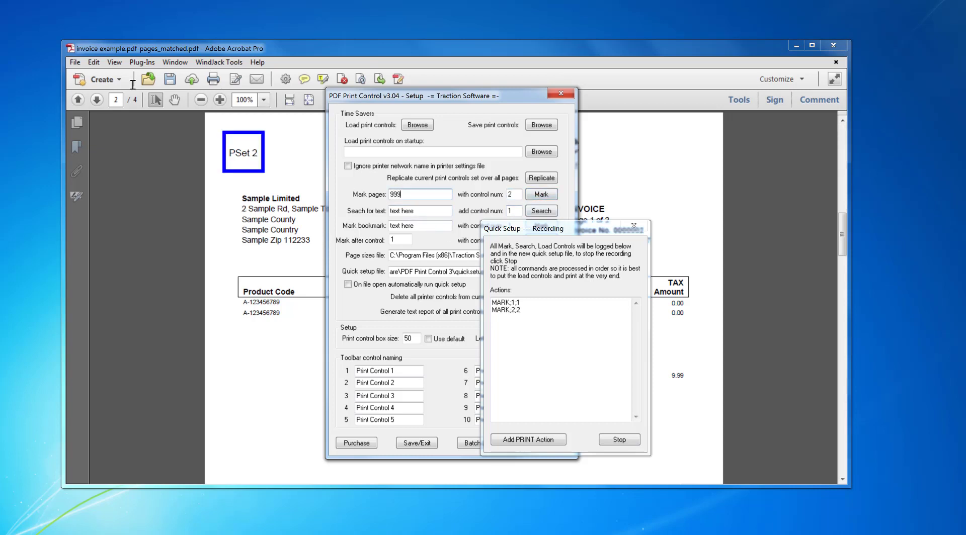
Step: Mark pages 999999 with print control 3 in the recording
type("999999")
double_click(509, 194)
type("3")
left_click(538, 197)
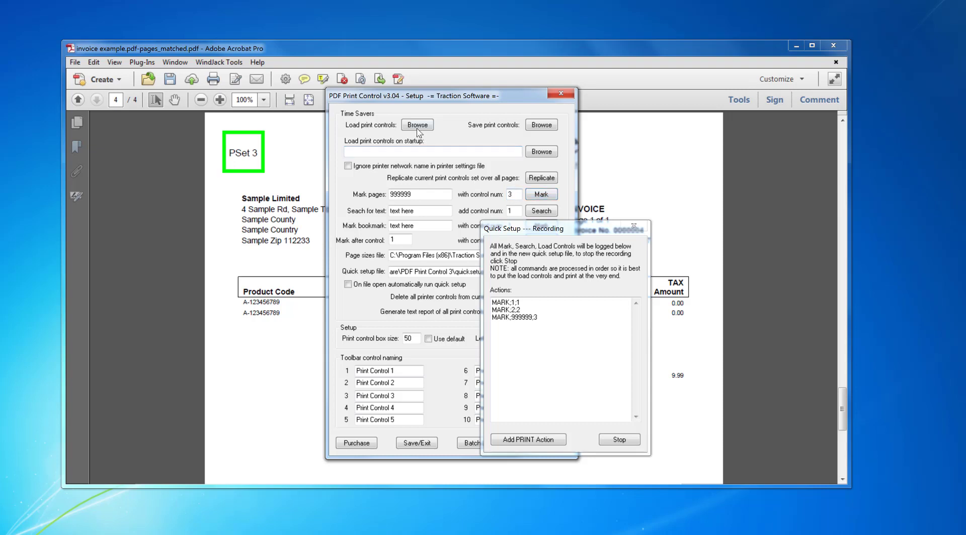
Step: Load the saved settings.pcs print controls file, then stop the quick setup recording
left_click(417, 124)
left_click(621, 215)
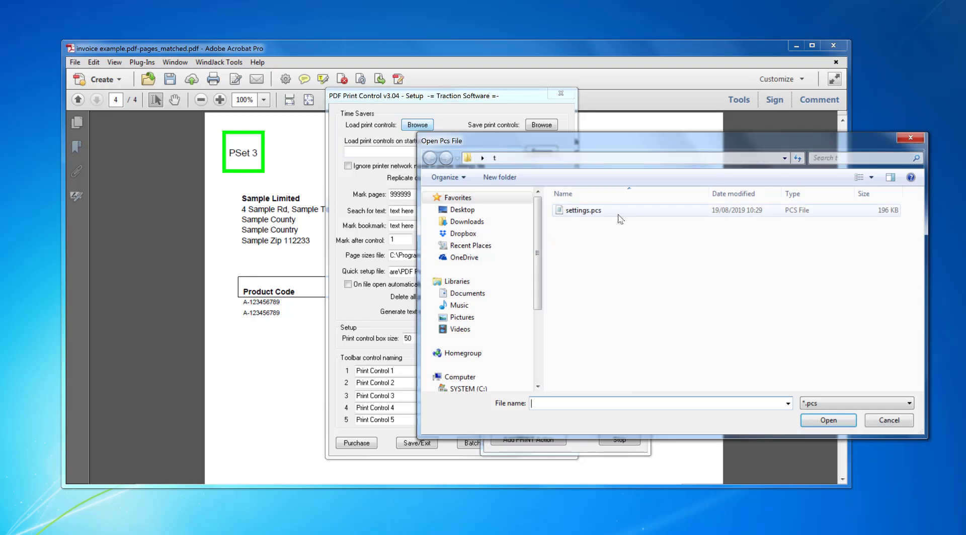
key("Return")
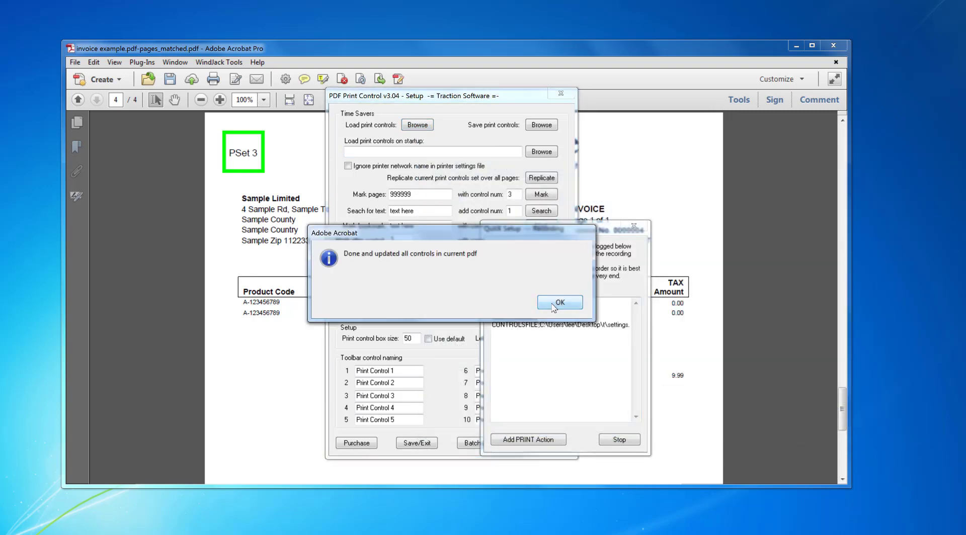
left_click(554, 306)
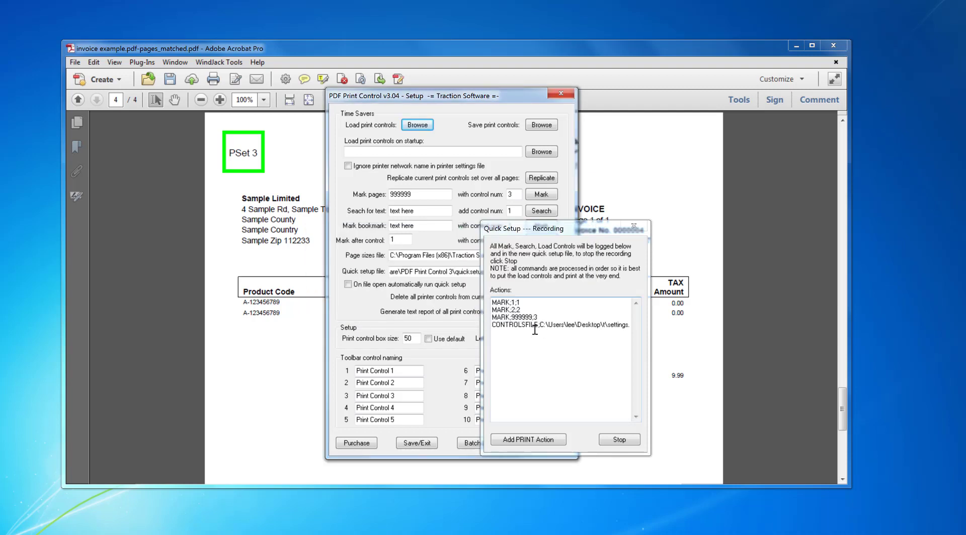
left_click(621, 441)
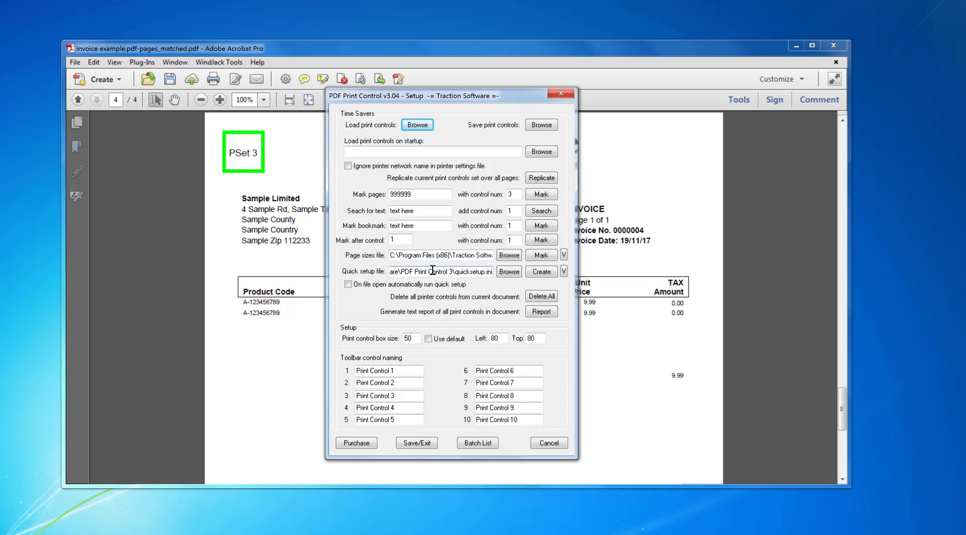
Step: Close the invoice without saving and bring up the Plug-Ins menu from the start screen
left_click_drag(438, 272, 391, 272)
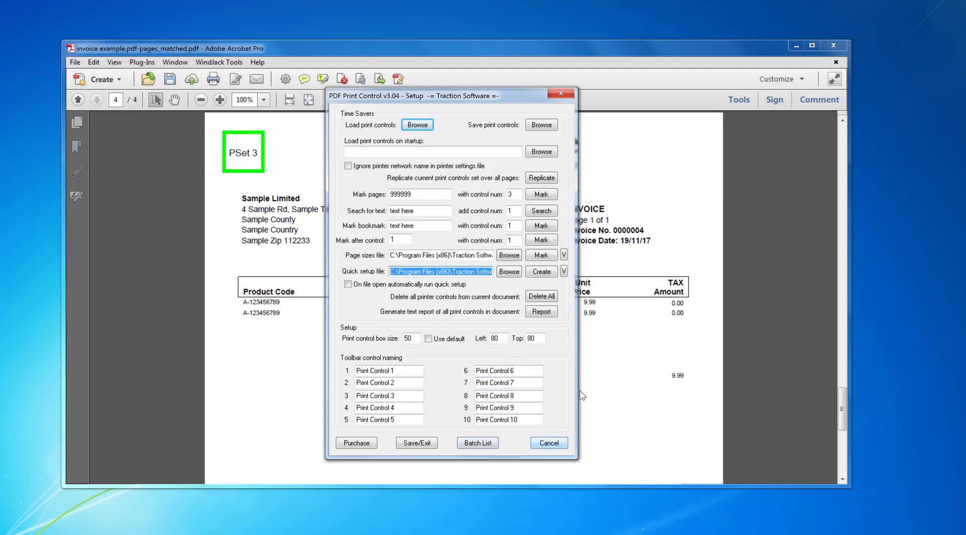
left_click(836, 62)
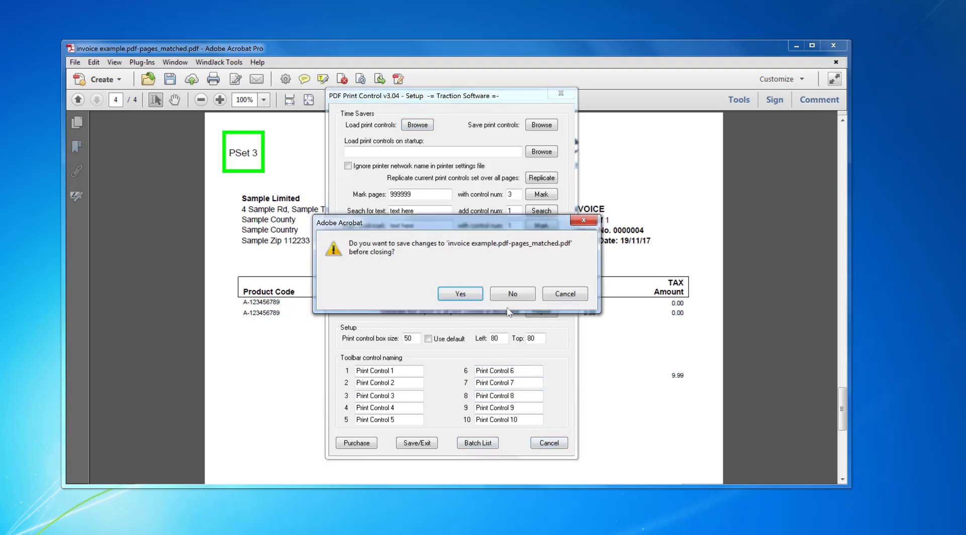
left_click(512, 294)
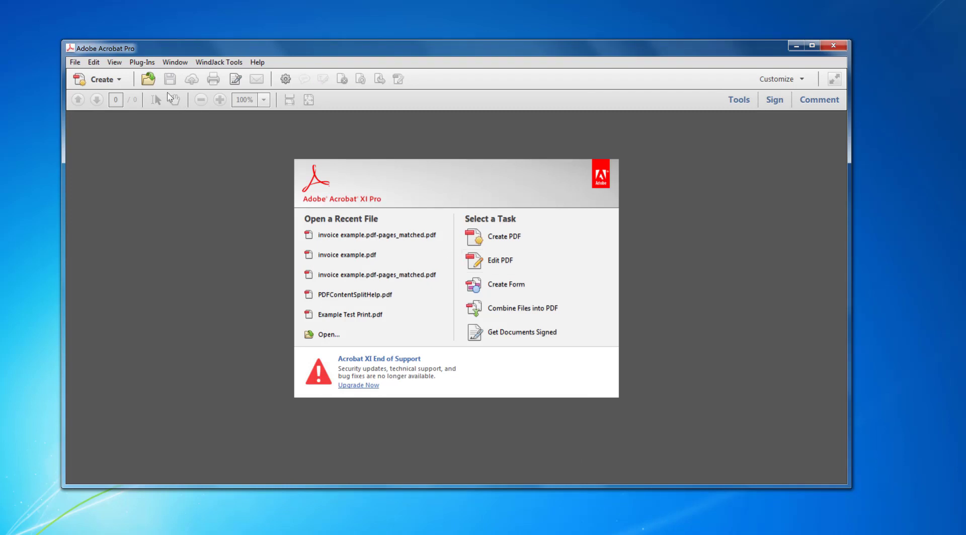
left_click(142, 62)
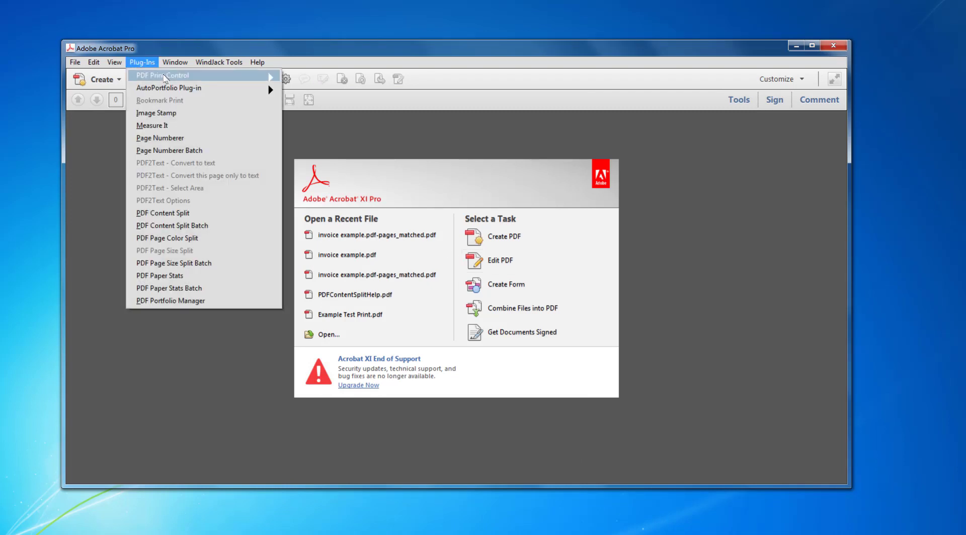
Step: Open the Batch List and add invoice example.pdf and invoice example.pdf-pages_matched.pdf
mouse_move(165, 77)
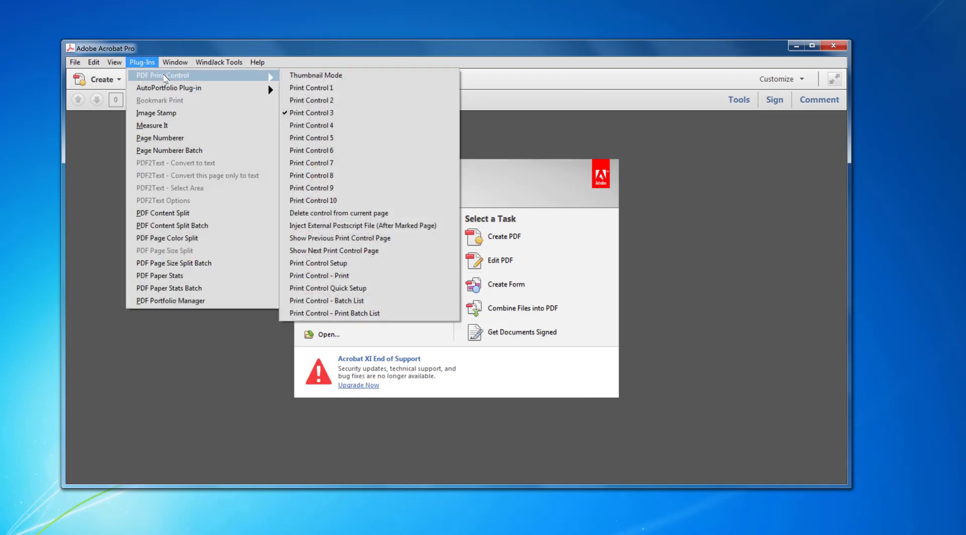
left_click(388, 301)
key("alt+f")
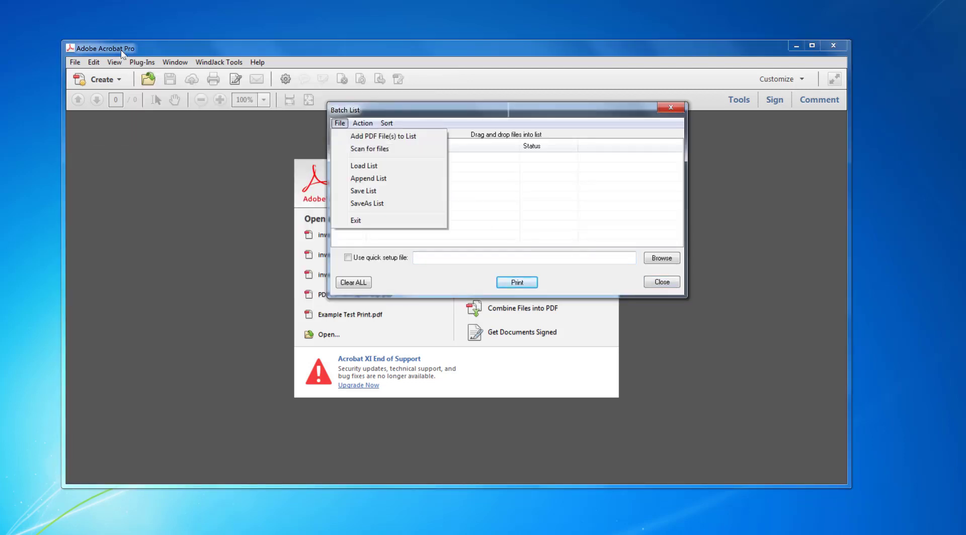
key("Down")
key("Return")
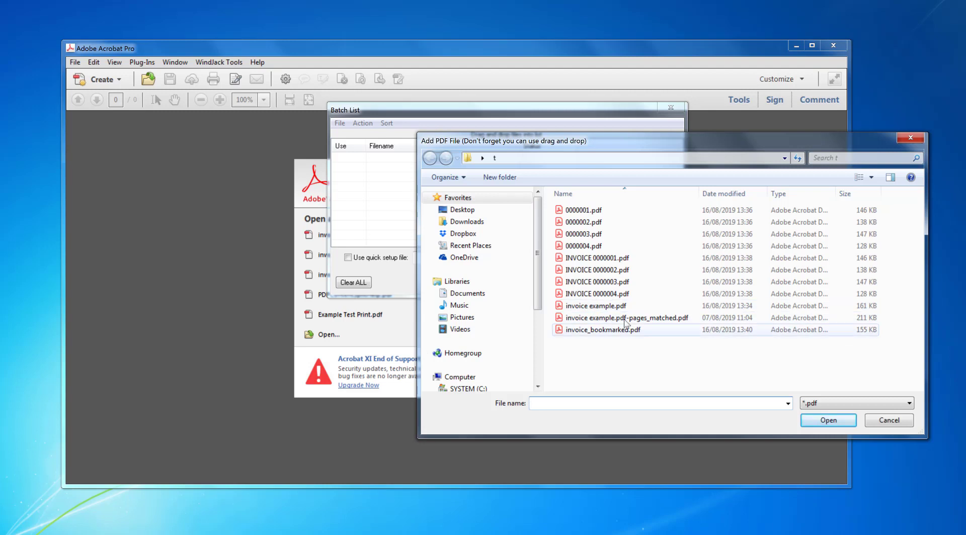
left_click(596, 306)
left_click(626, 318, "ctrl")
left_click(825, 420)
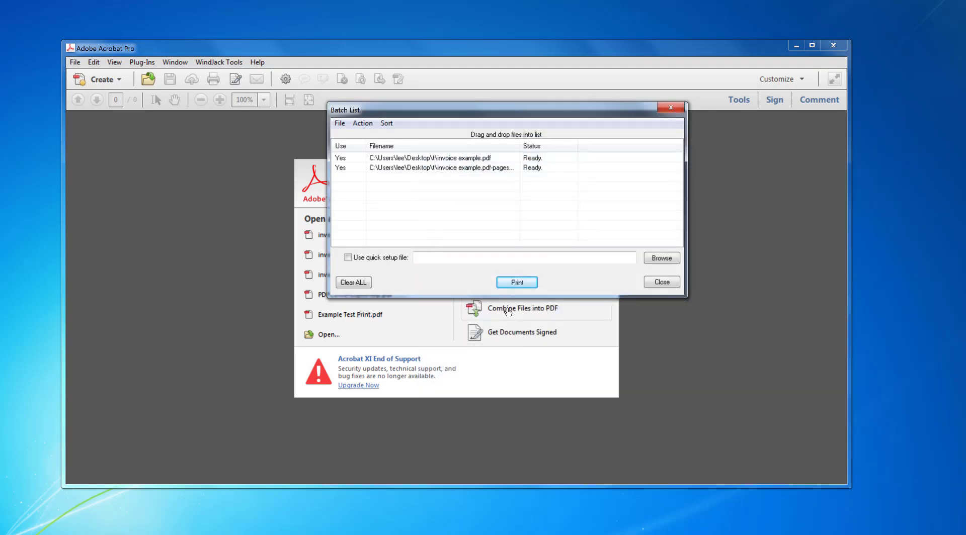
Step: Choose C:\Program Files (x86)\Traction Software\PDF Print Control 3\quicksetup.ini as the quick setup file
left_click(671, 261)
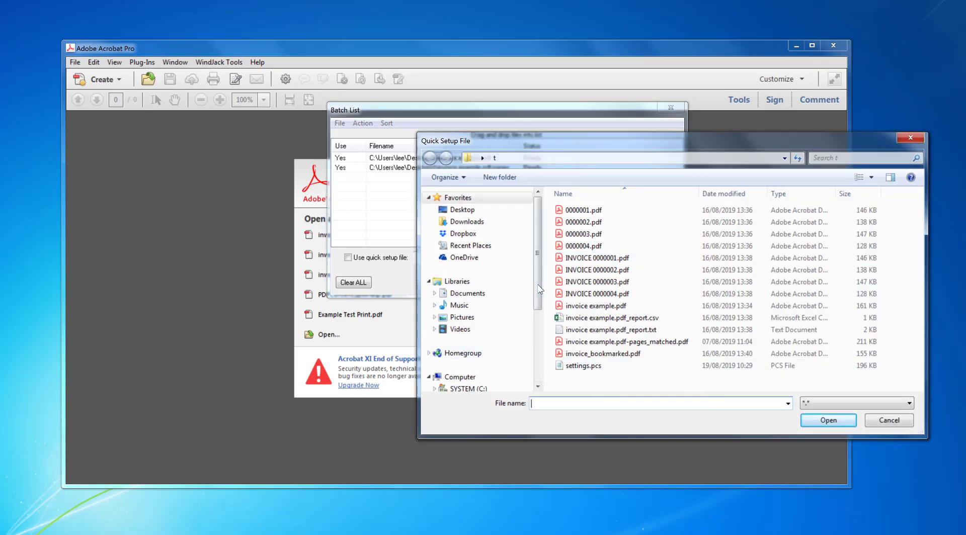
left_click_drag(538, 294, 540, 336)
left_click(483, 311)
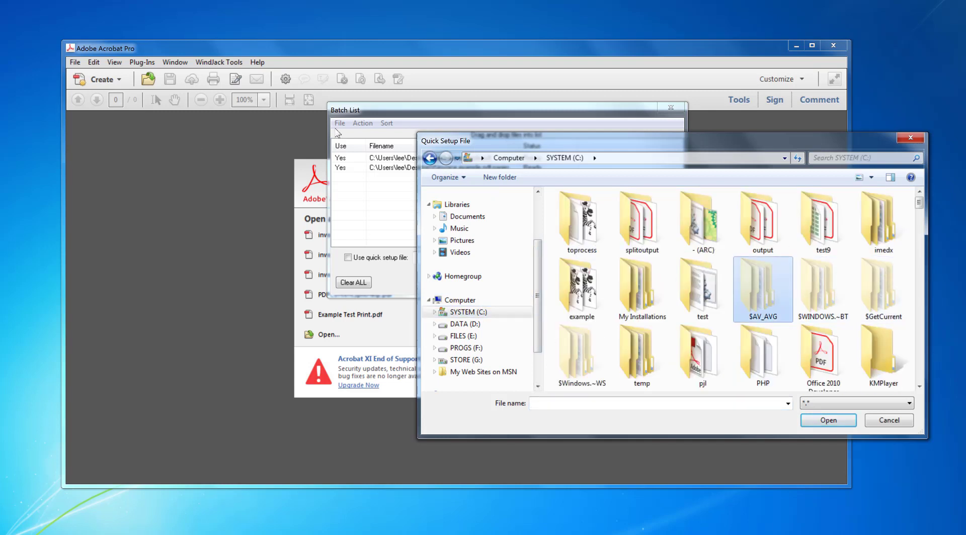
scroll(875, 296, "down", 2)
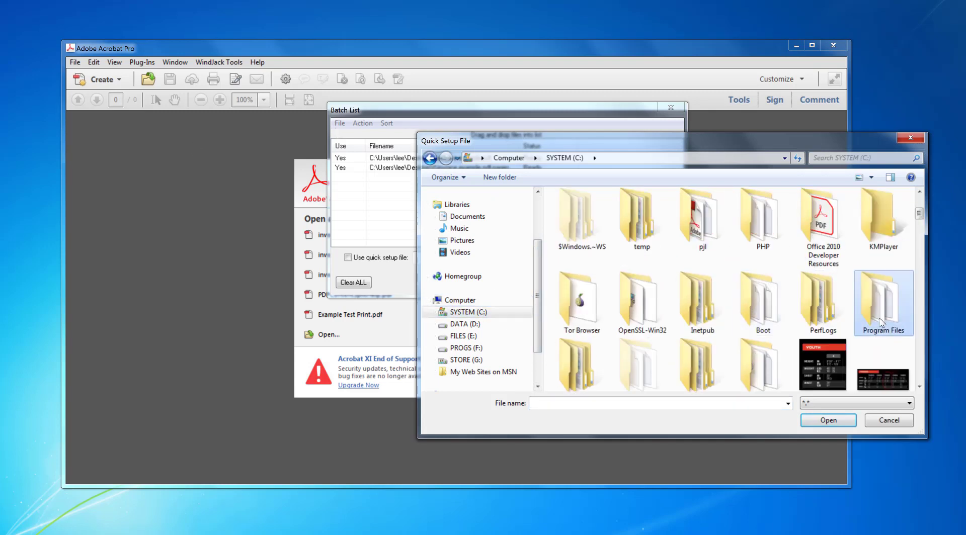
scroll(581, 363, "down", 1)
double_click(579, 362)
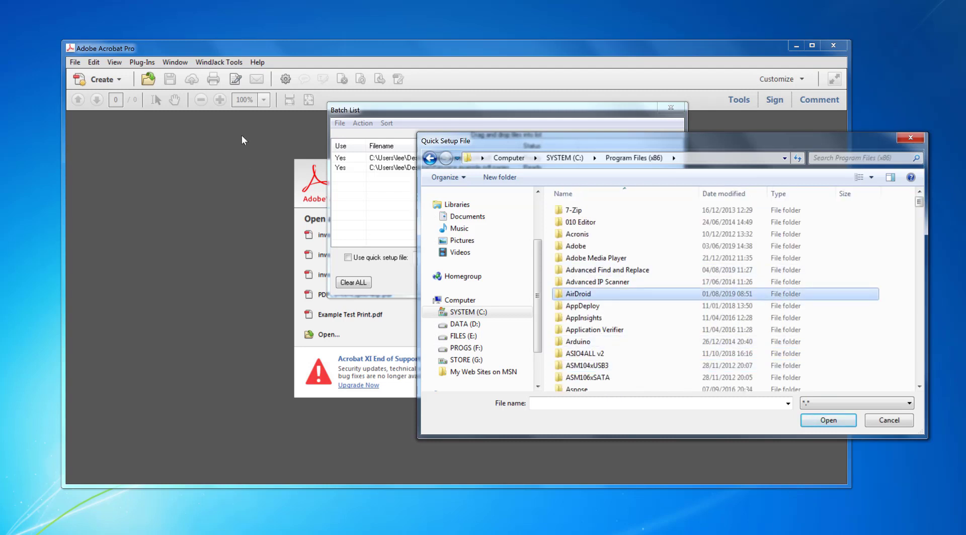
type("tr")
double_click(596, 317)
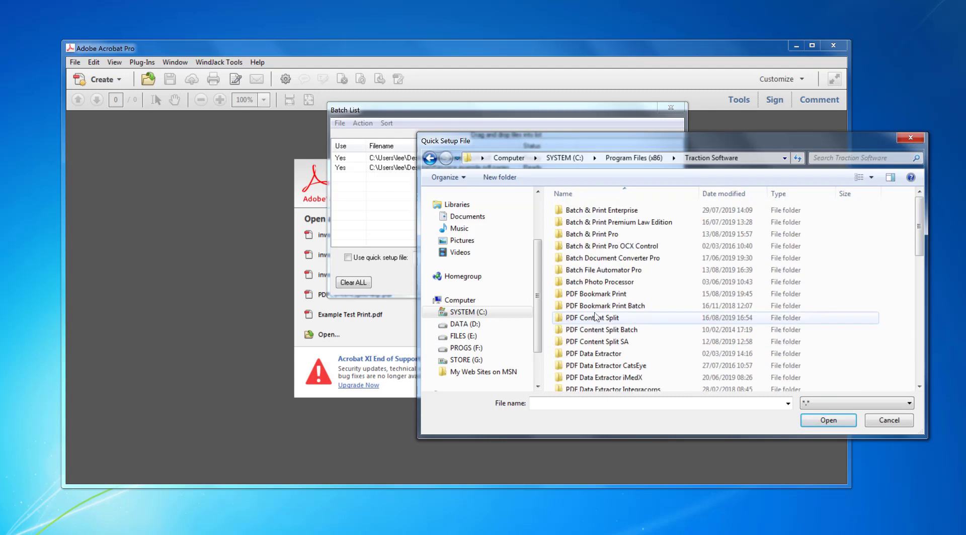
left_click(597, 306)
type("pdf pr")
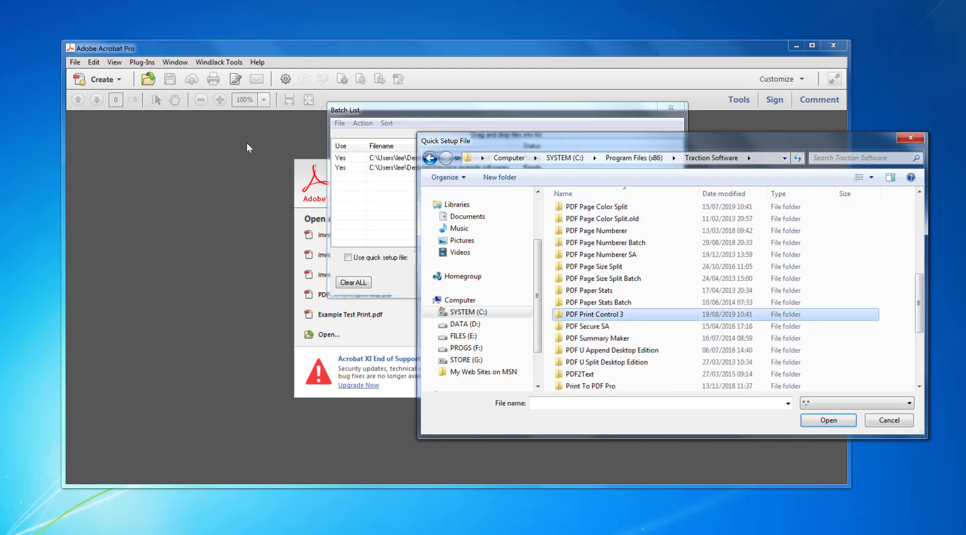
key("Return")
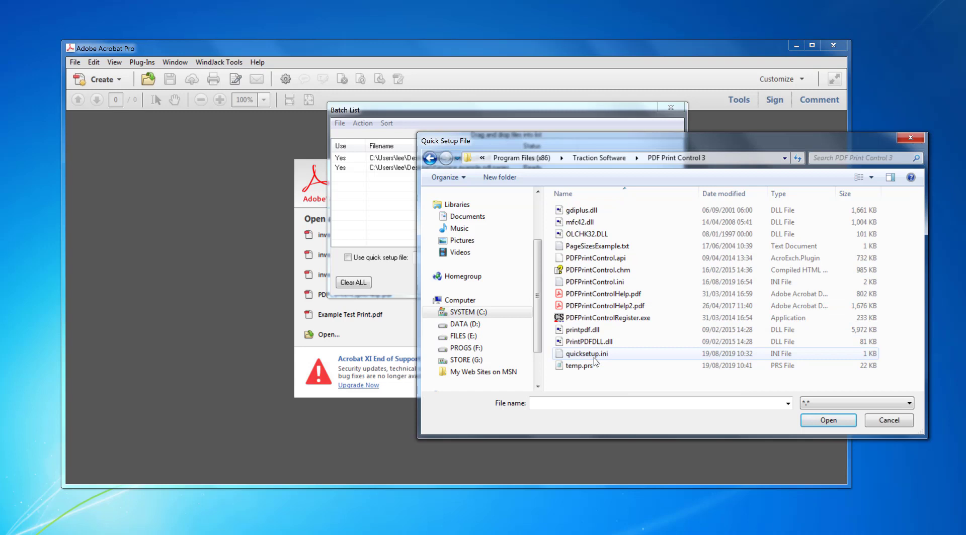
left_click(619, 354)
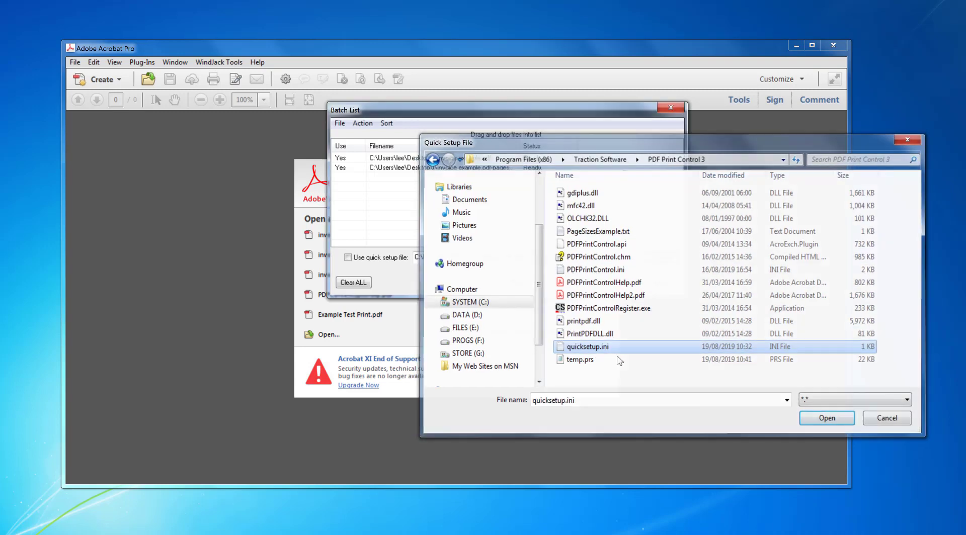
key("Return")
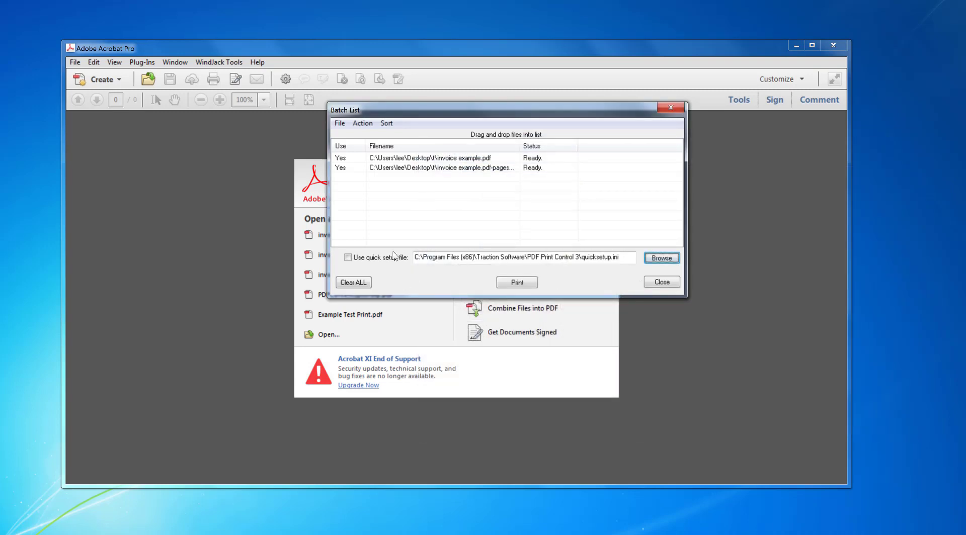
Step: Enable Use quick setup file, print both invoices, and open the Xerox print queue
left_click(363, 257)
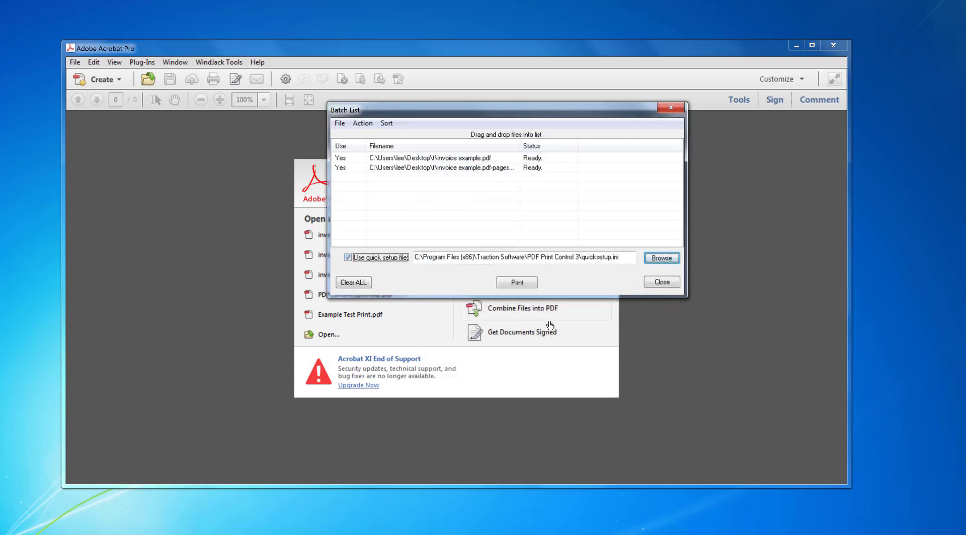
left_click(517, 283)
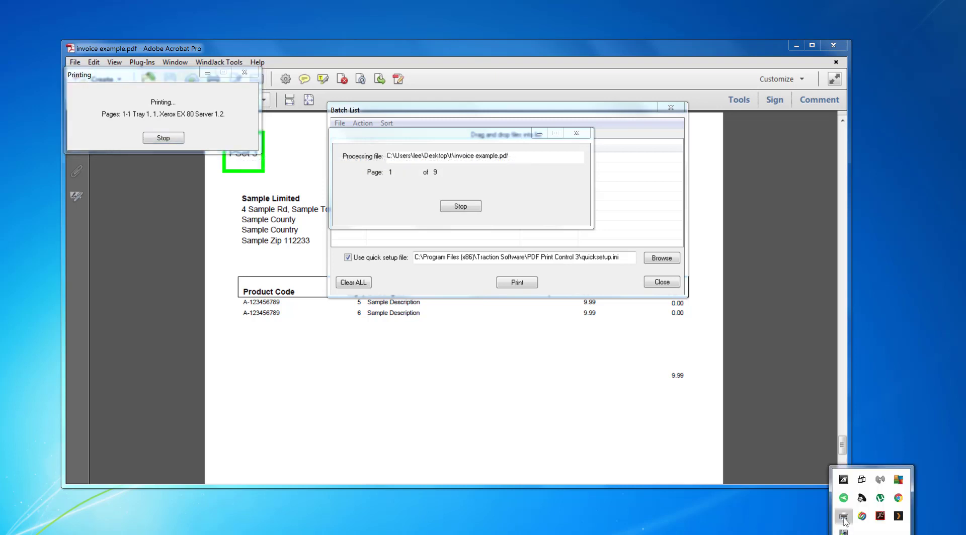
double_click(844, 516)
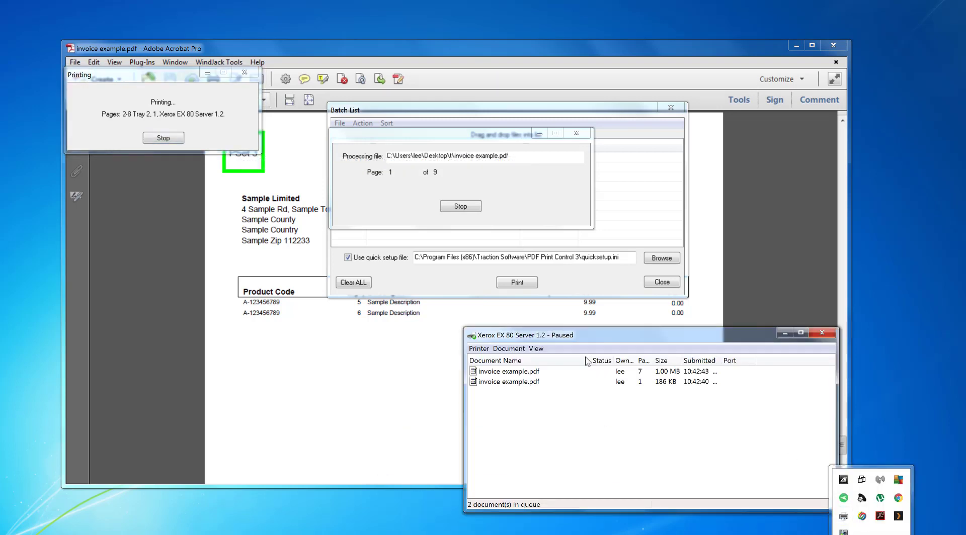
left_click_drag(586, 337, 627, 379)
Step: Sort the queue by submission time, widen the Size and Document Name columns, and dismiss Done!
left_click(726, 396)
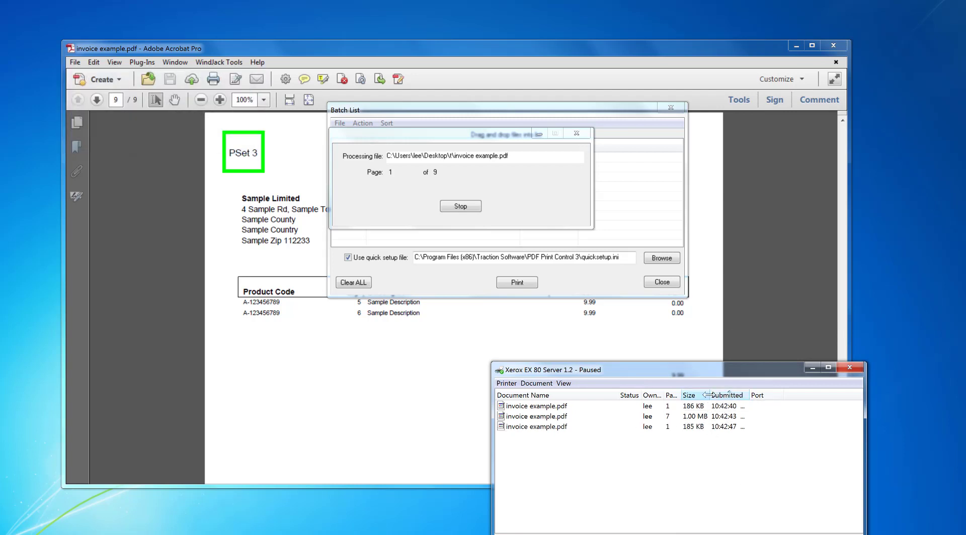
left_click_drag(709, 395, 751, 395)
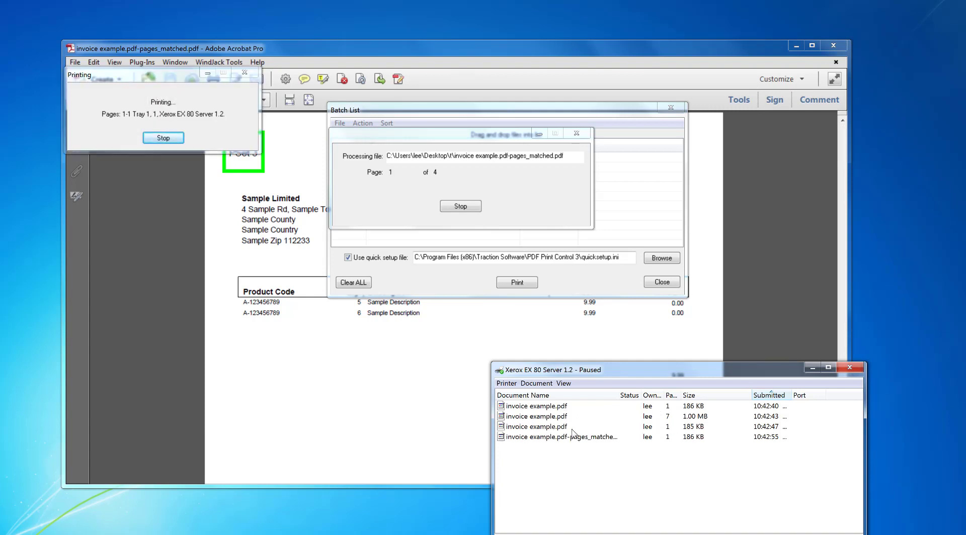
left_click_drag(618, 399, 647, 396)
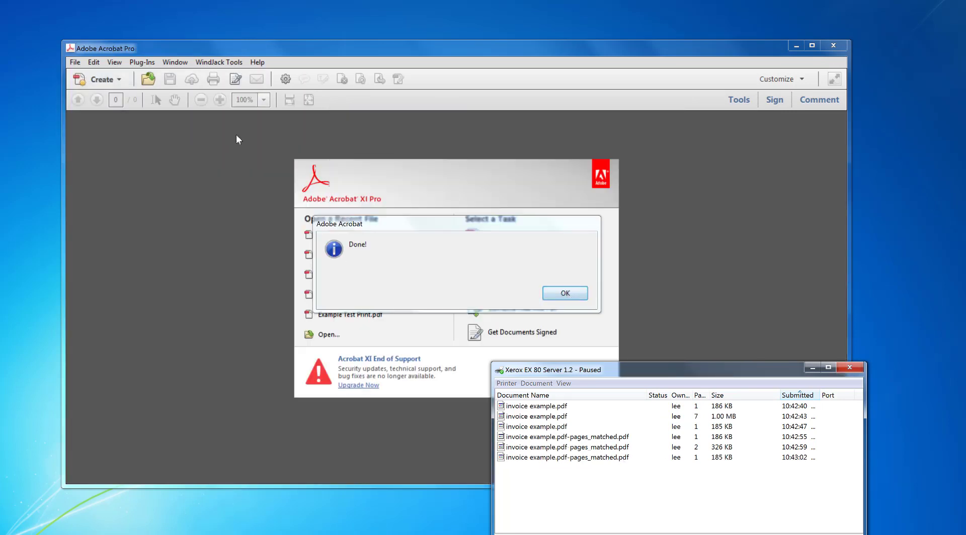
key("Return")
left_click(701, 529)
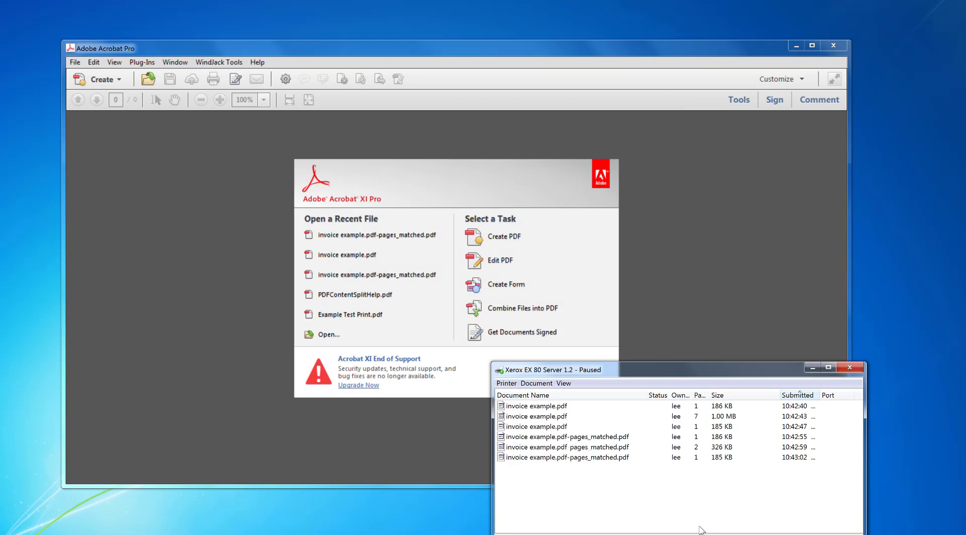